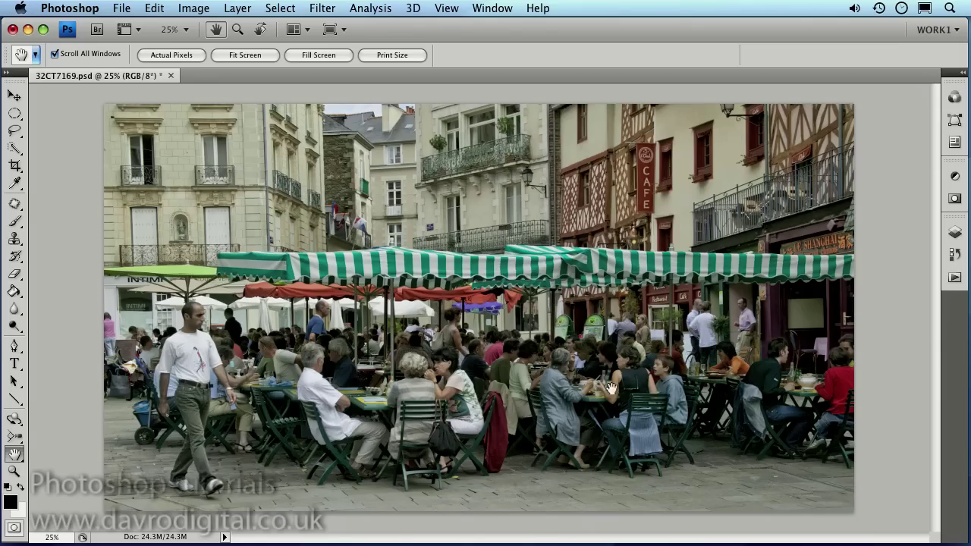
Open the Layers panel to show the café photo's single Background layer.
click(955, 232)
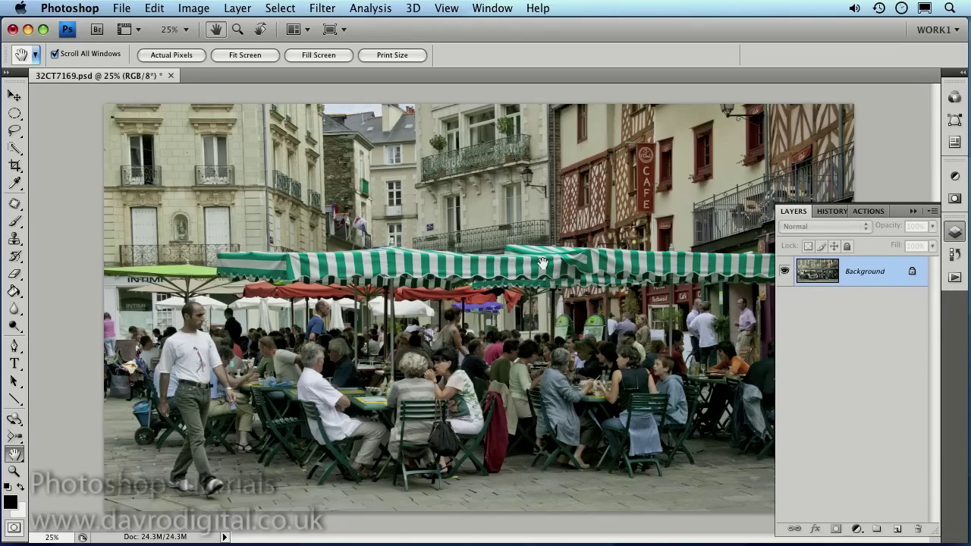
Open Shadows/Highlights with more options; set Shadows Amount 36%, Tonal Width 61%, Radius 24 px.
click(189, 9)
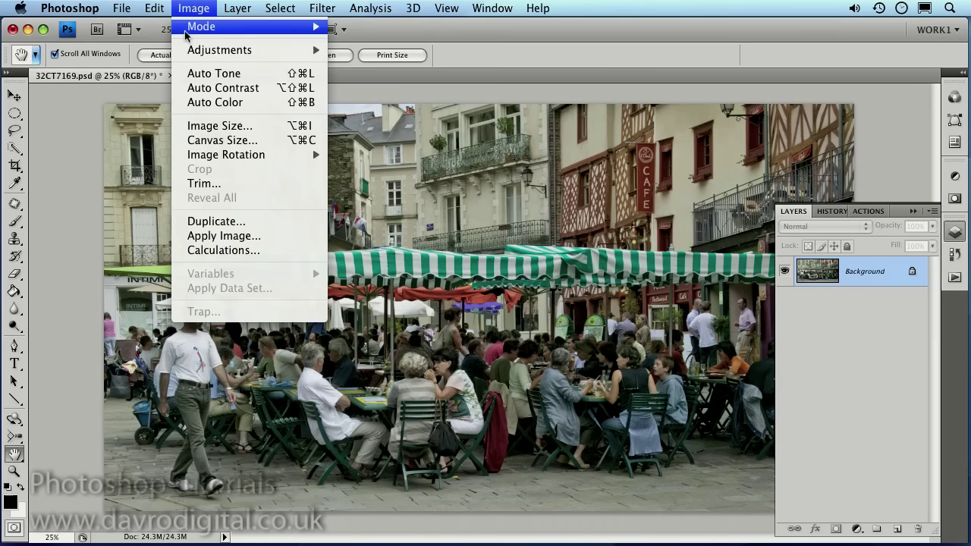
mouse_move(255, 50)
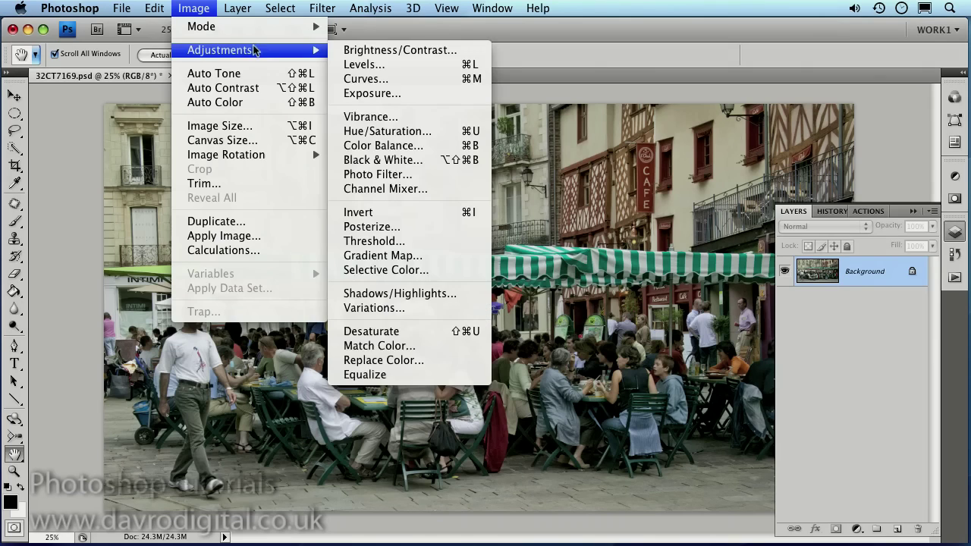
click(421, 292)
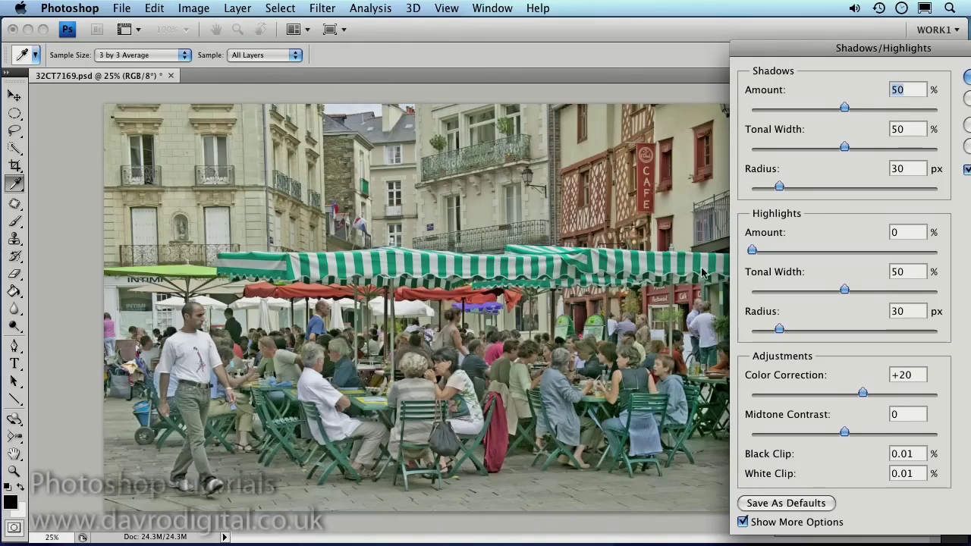
mouse_move(862, 50)
mouse_down()
mouse_move(746, 49)
mouse_move(879, 49)
mouse_up()
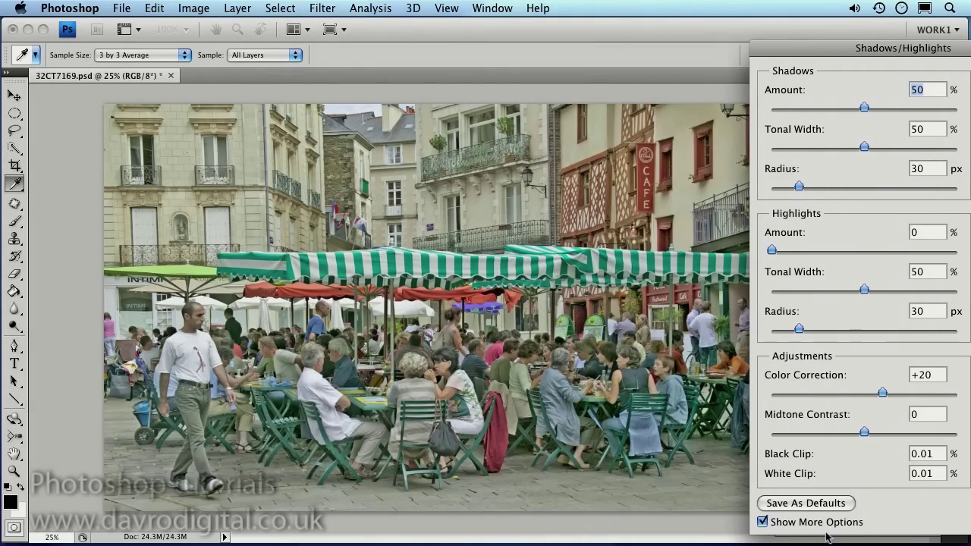
click(762, 522)
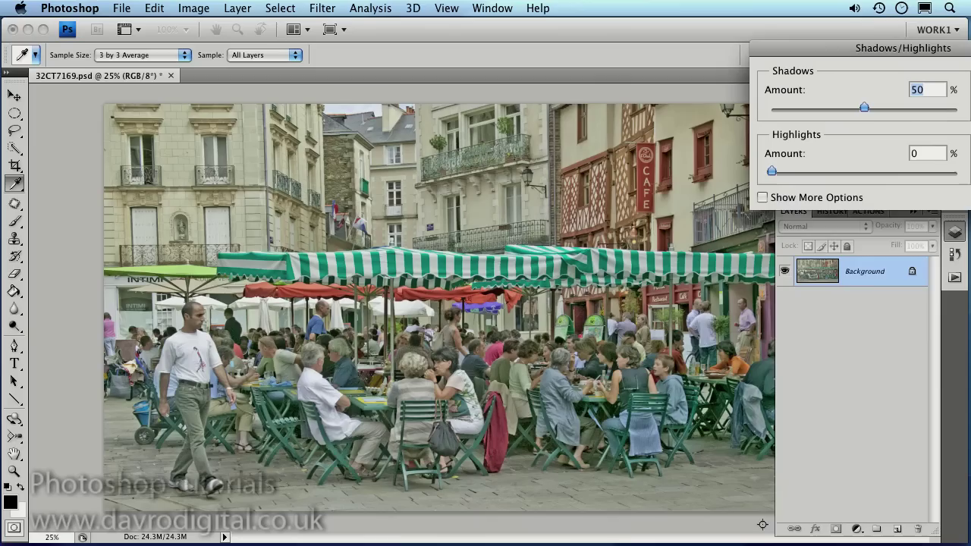
click(762, 197)
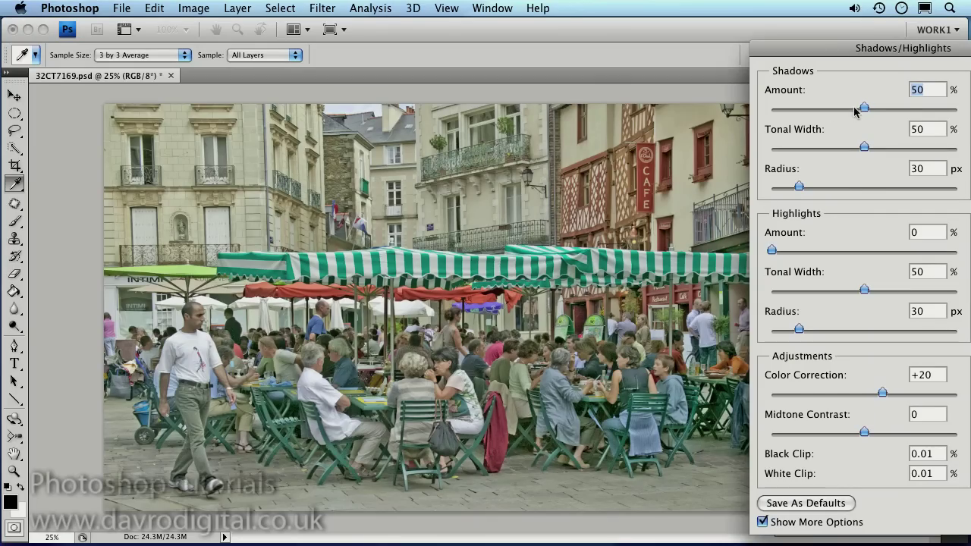
drag(863, 108, 838, 108)
drag(865, 146, 885, 148)
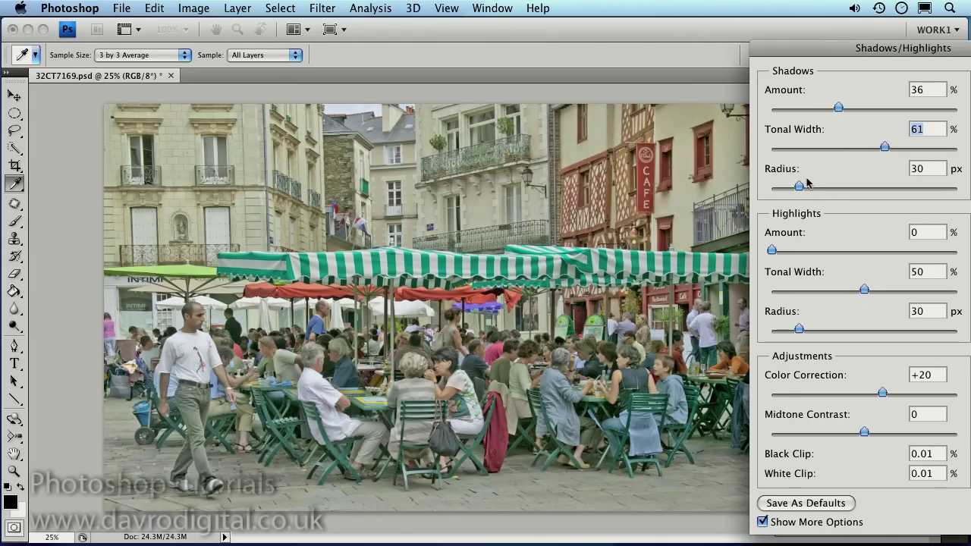
mouse_move(798, 186)
mouse_down()
mouse_move(840, 188)
mouse_move(794, 188)
mouse_up()
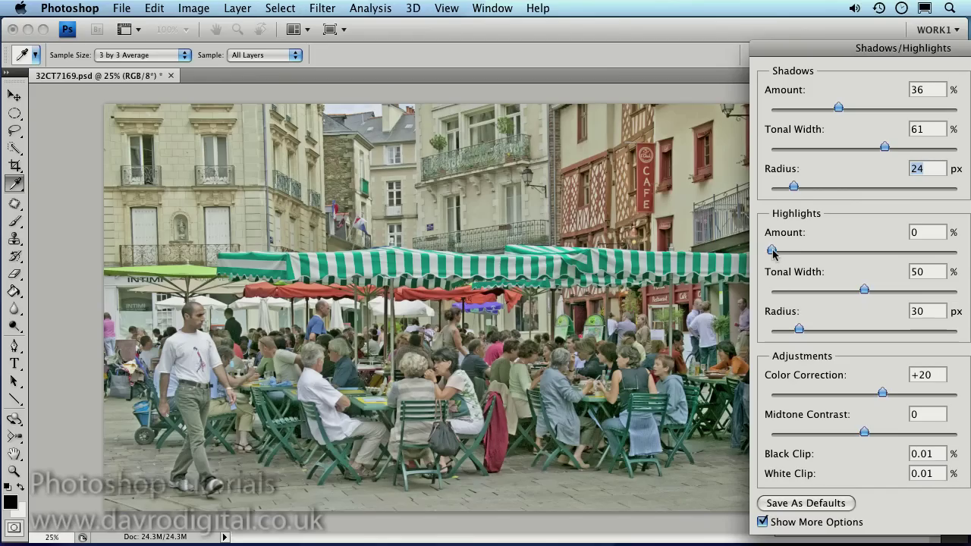
Set Highlights to 10%, 56% tonal width, 33 px radius, Color Correction +30, and apply.
drag(772, 252, 789, 256)
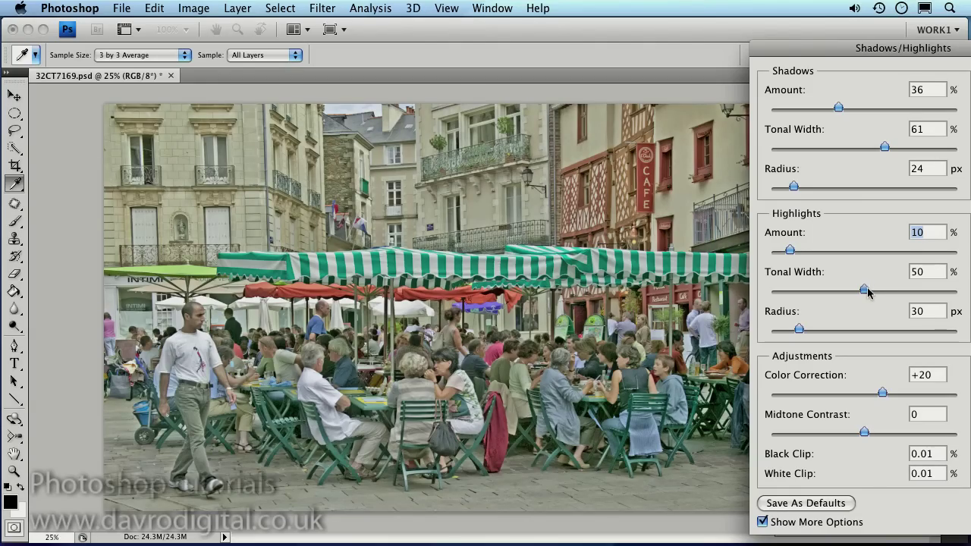
mouse_move(868, 292)
mouse_down()
mouse_move(856, 289)
mouse_move(876, 294)
mouse_up()
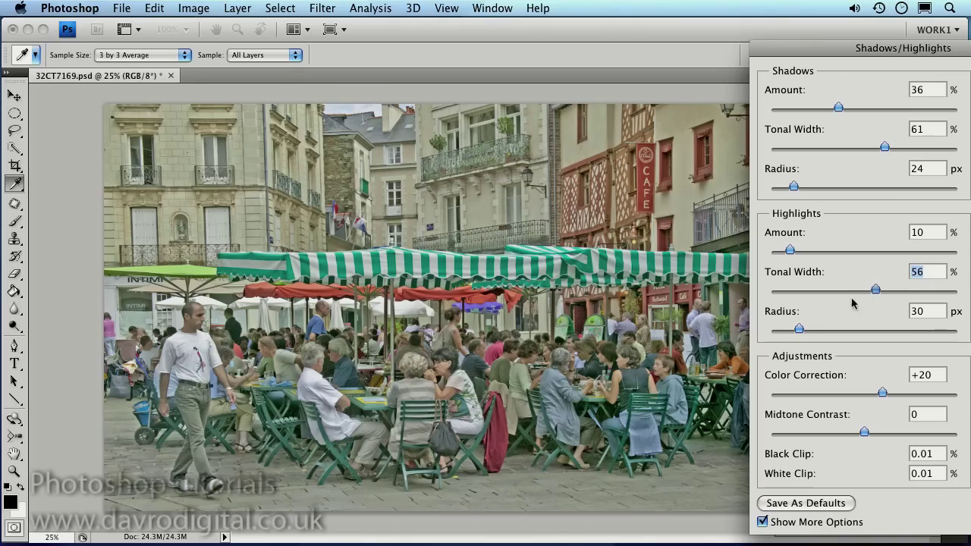
mouse_move(799, 329)
mouse_down()
mouse_move(790, 331)
mouse_move(802, 331)
mouse_up()
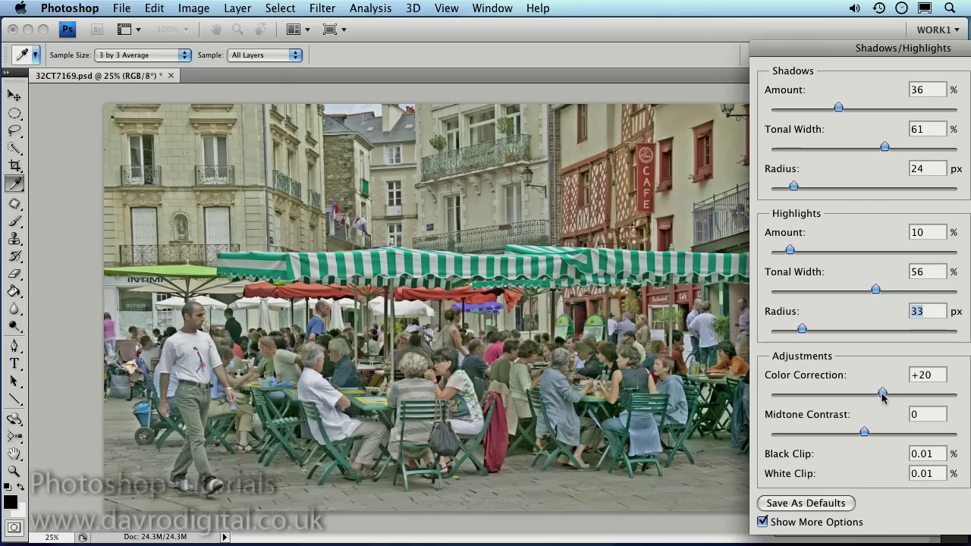
drag(882, 394, 892, 395)
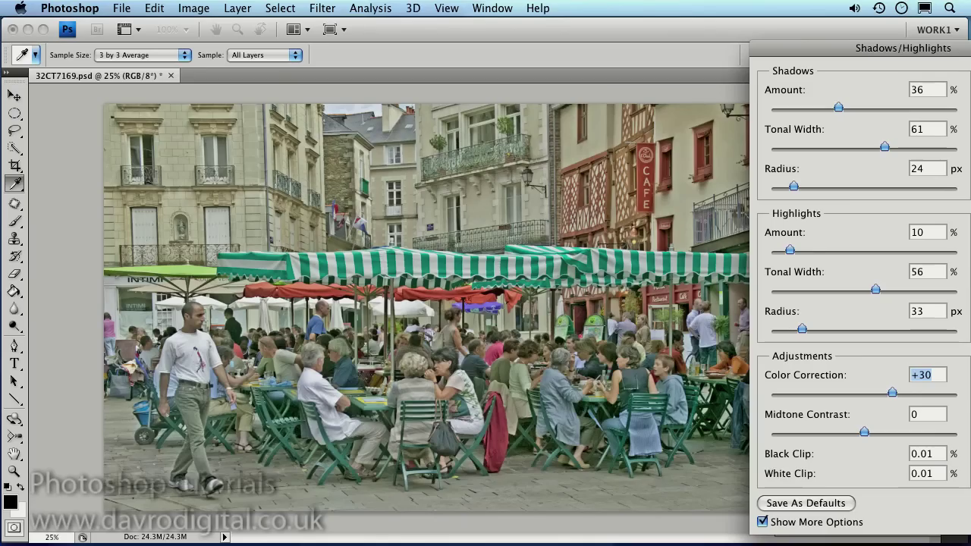
key(Return)
key(h)
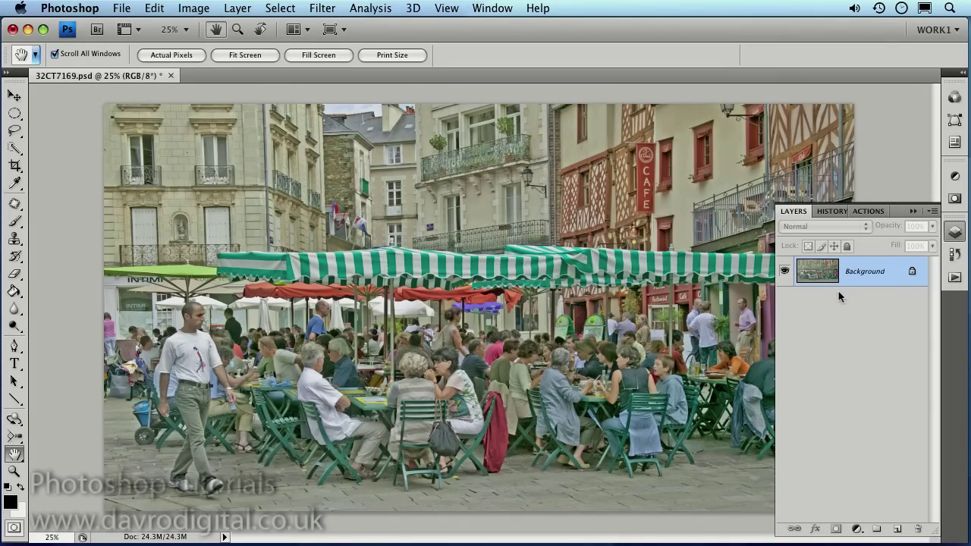
Duplicate the photo twice and apply Smart Blur in Edge Only mode to Layer 1 copy.
key(ctrl+j)
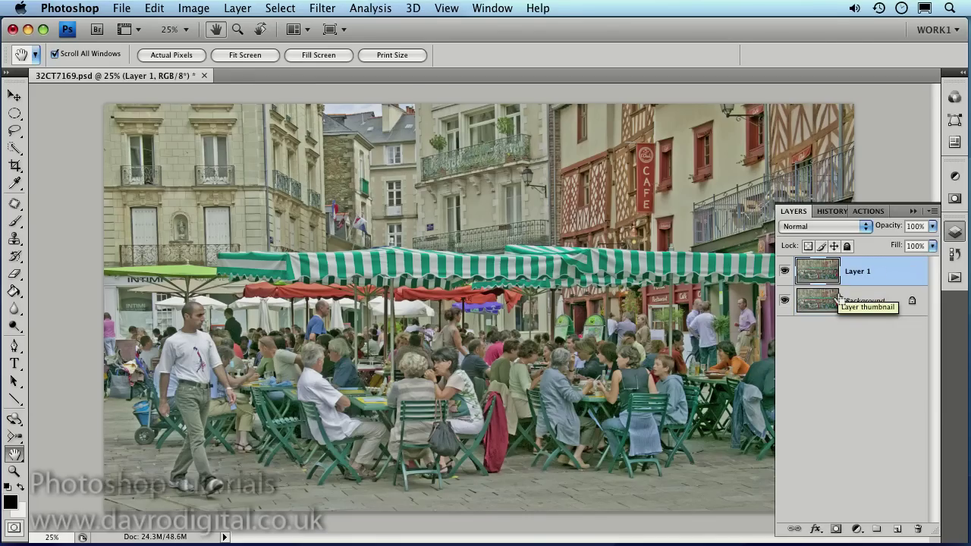
key(ctrl+j)
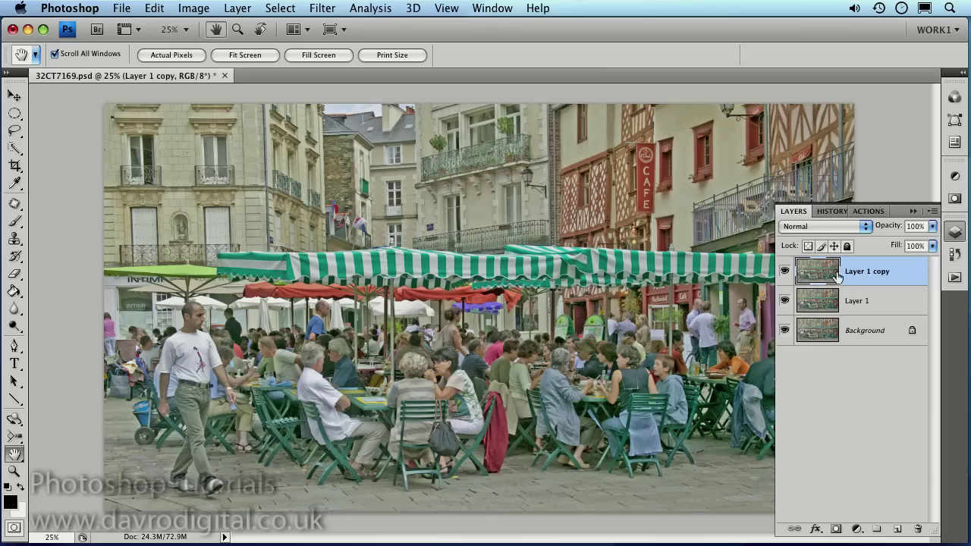
click(324, 9)
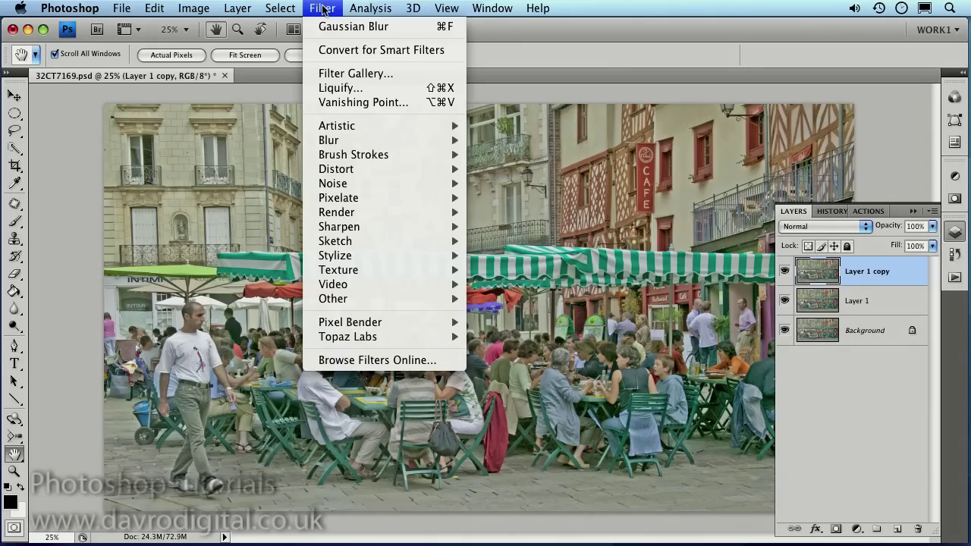
mouse_move(341, 143)
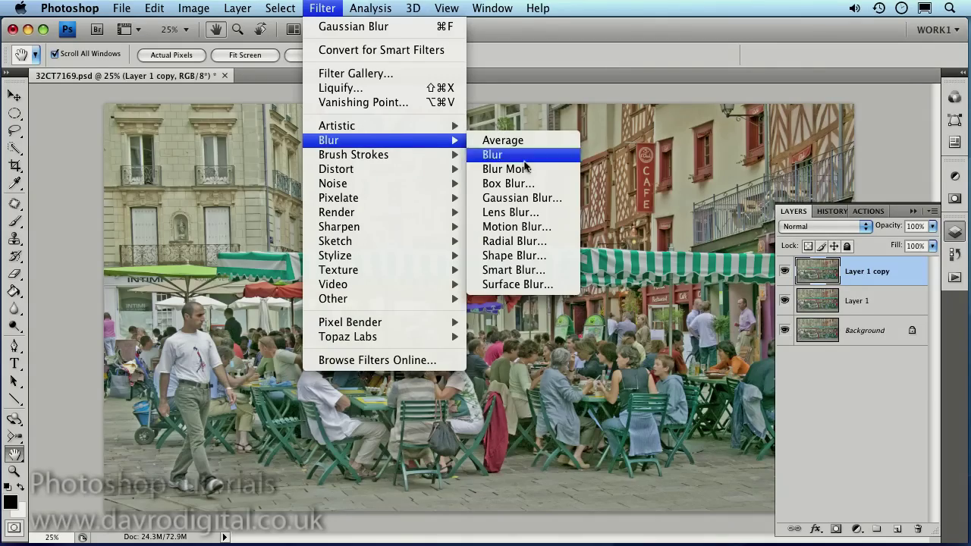
click(545, 275)
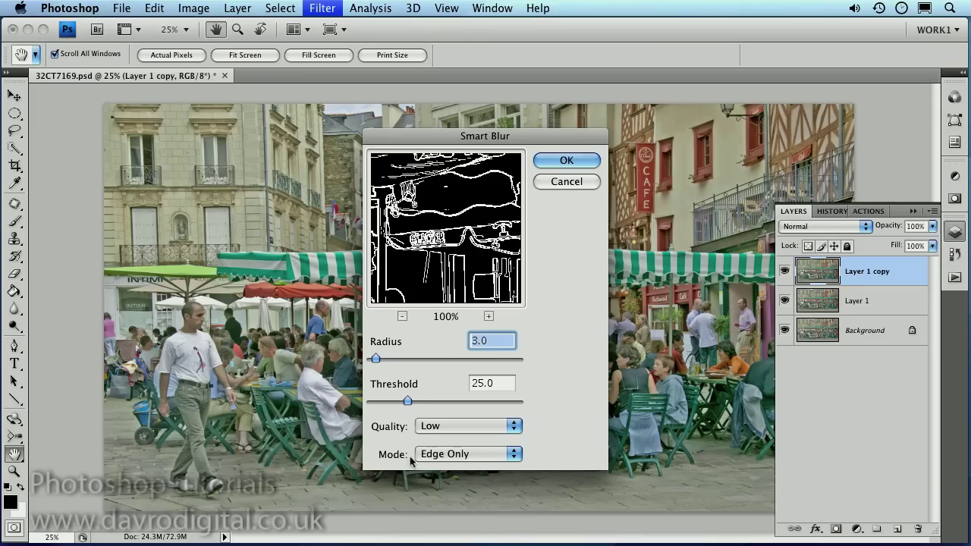
click(441, 455)
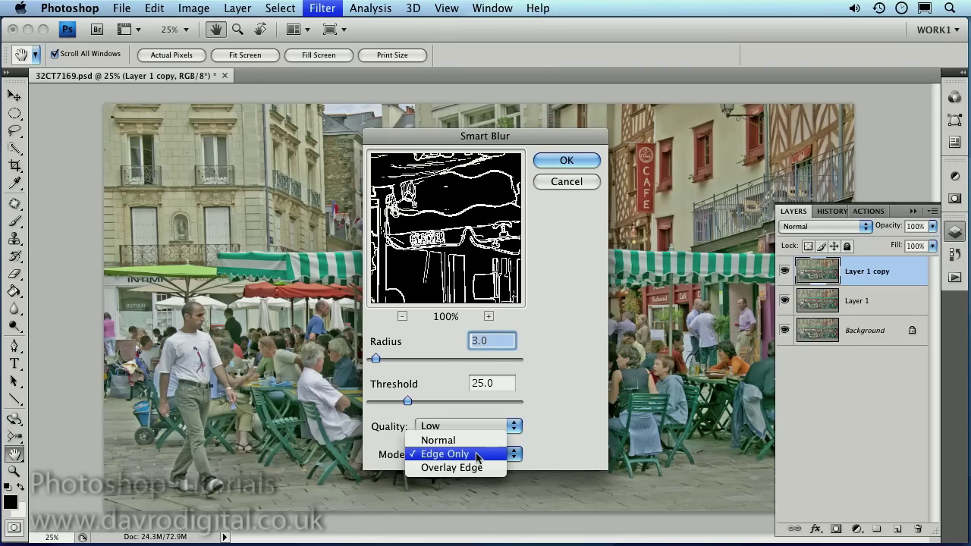
click(470, 454)
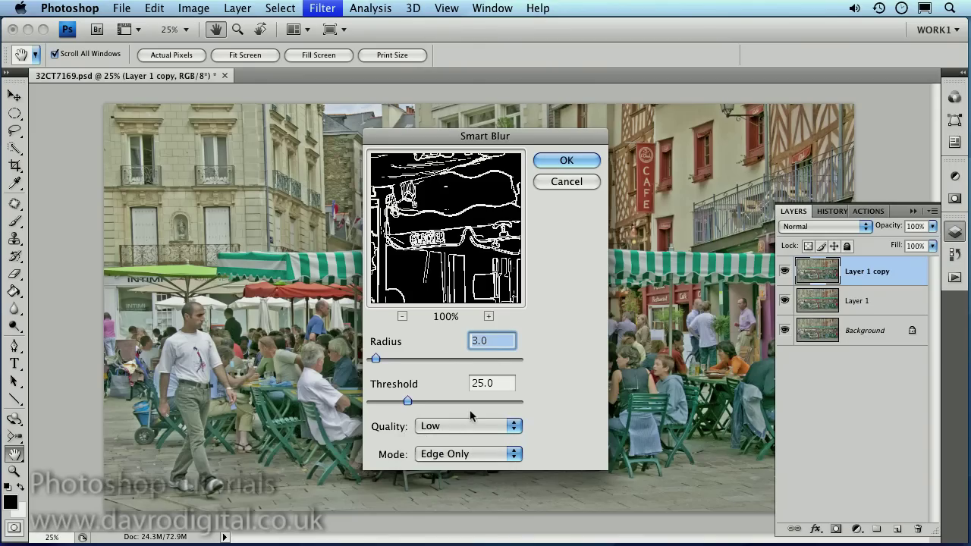
click(566, 161)
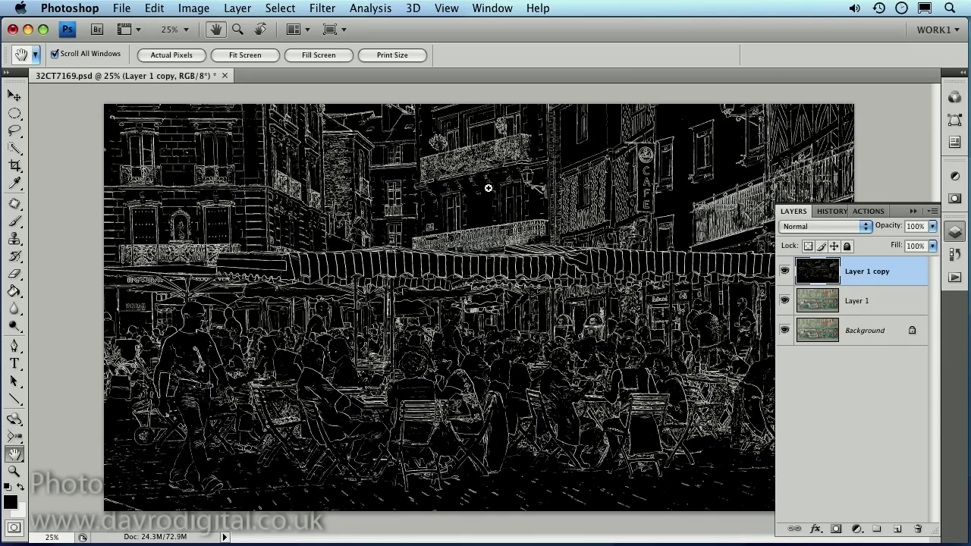
Invert Layer 1 copy into dark outlines on white, hide it, and select Layer 1.
key(super+i)
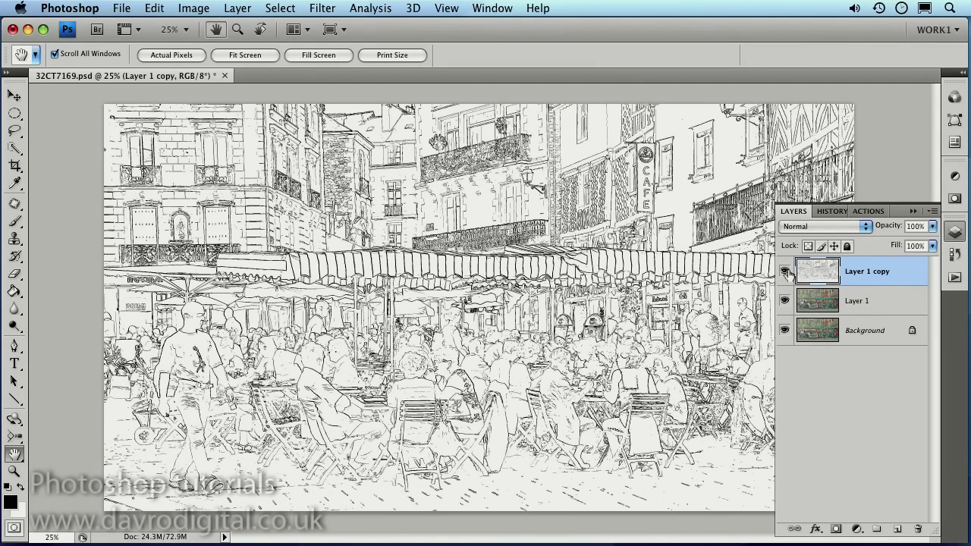
click(785, 273)
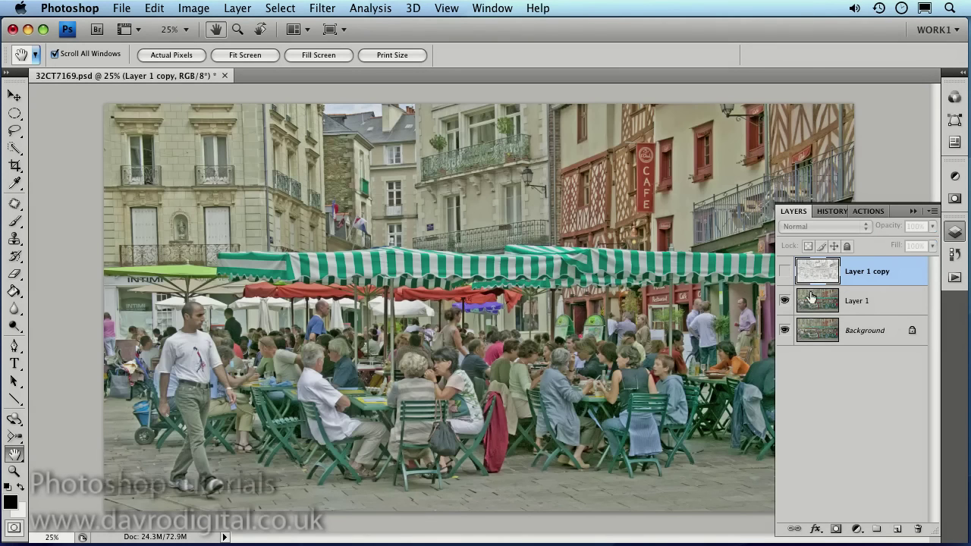
click(860, 303)
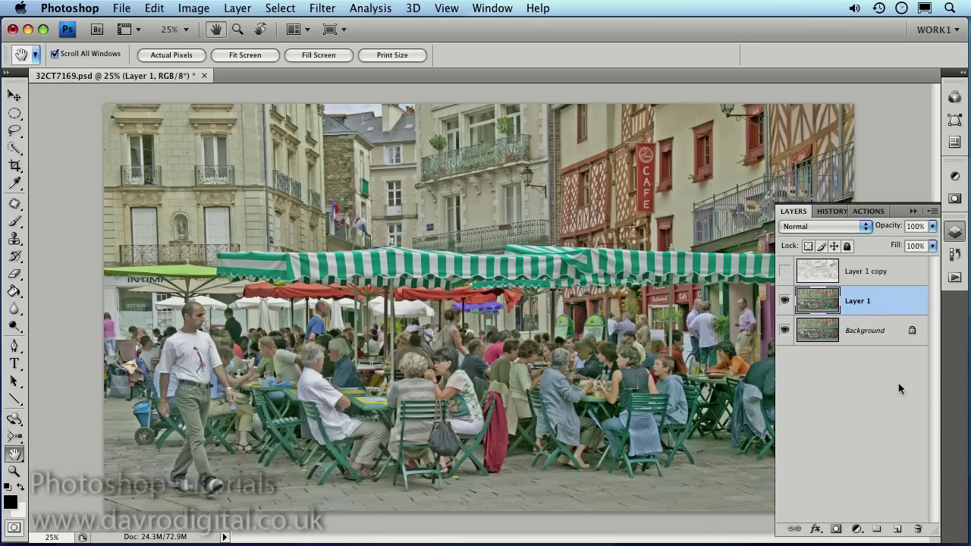
Add a new Layer 2, sample the facade's olive tone as foreground colour, and hide Layer 1.
super+click(898, 529)
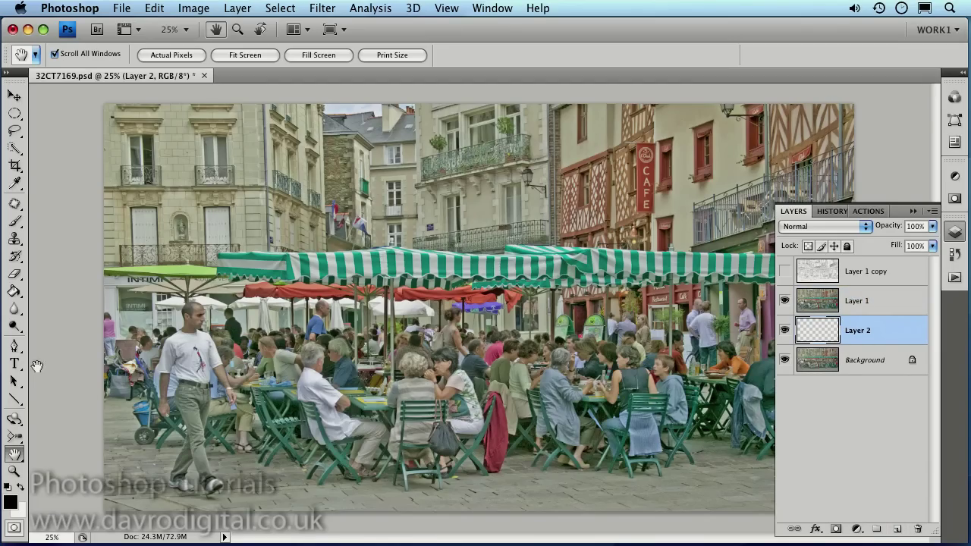
click(16, 183)
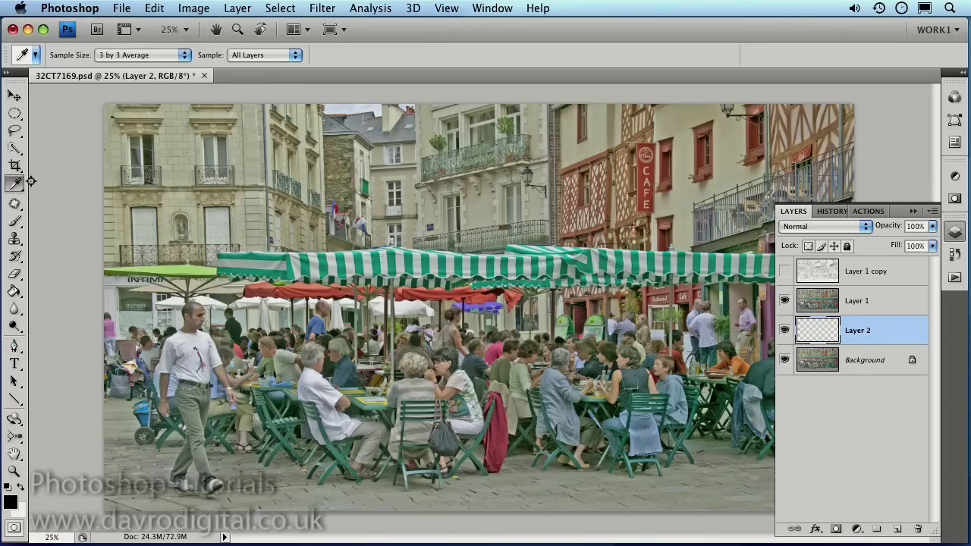
click(204, 126)
click(784, 301)
Fill Layer 2 with the sampled olive and apply a Sandstone Texturizer at 91% scaling, relief 3.
key(alt+BackSpace)
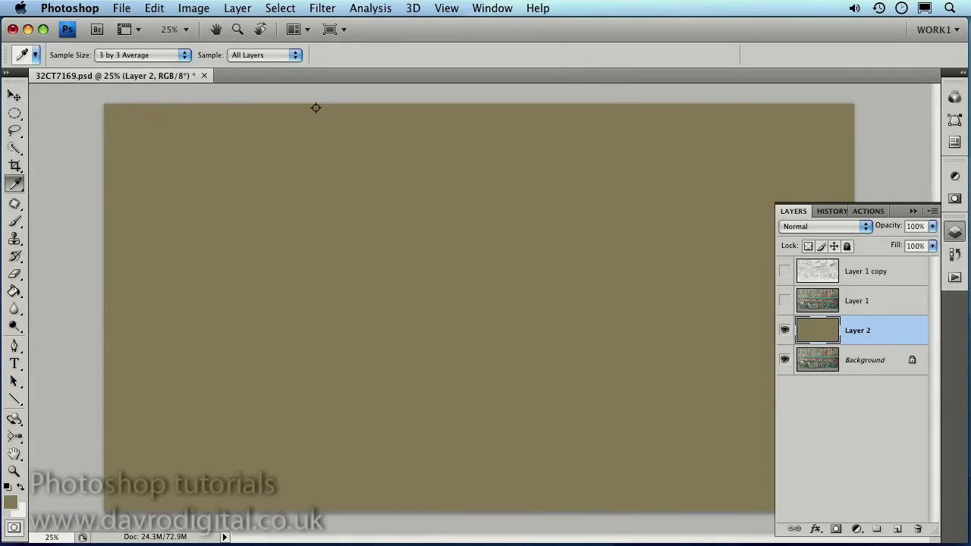
click(322, 11)
mouse_move(418, 271)
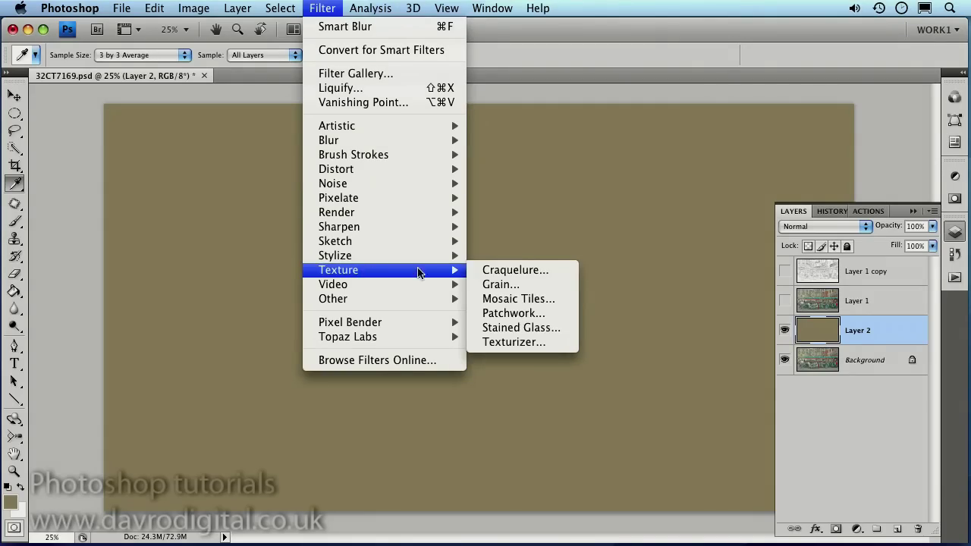
click(511, 341)
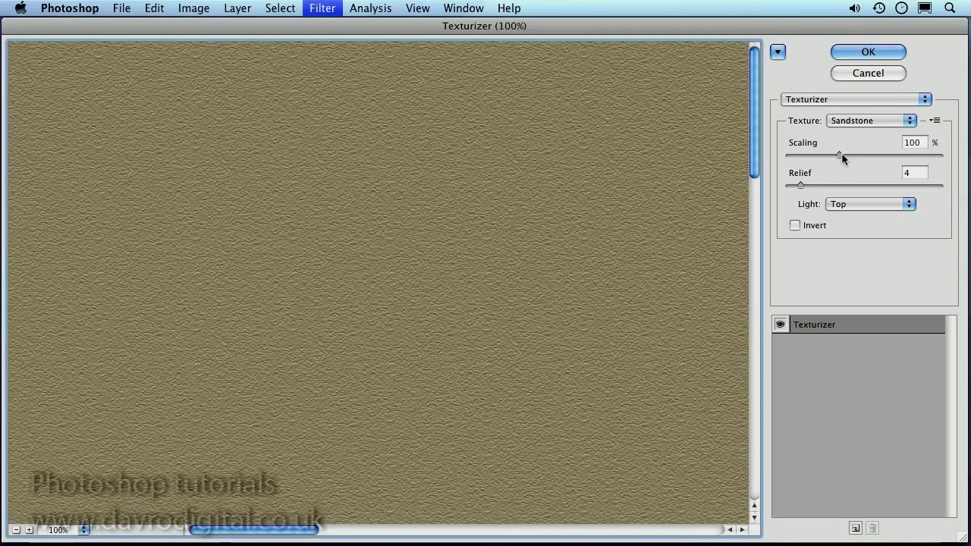
drag(840, 152, 830, 155)
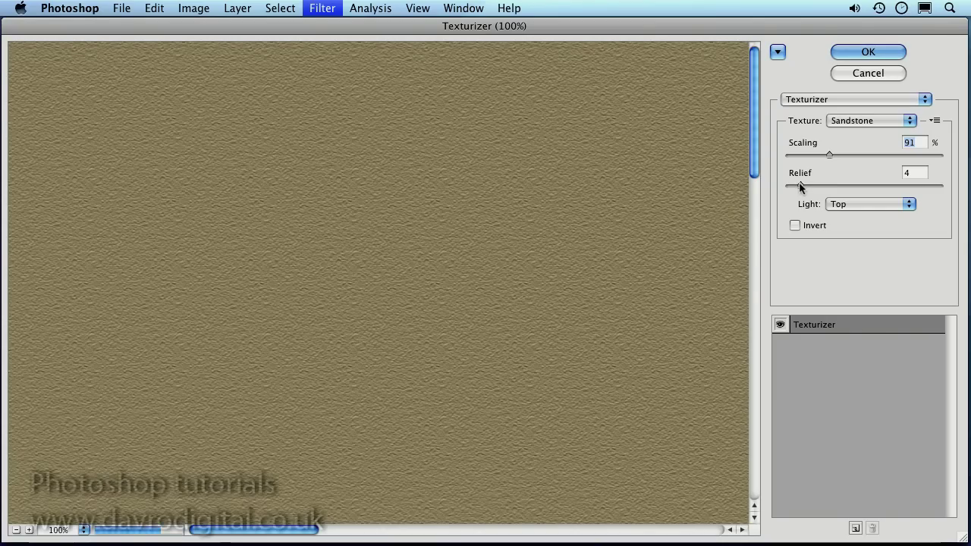
drag(800, 187, 796, 187)
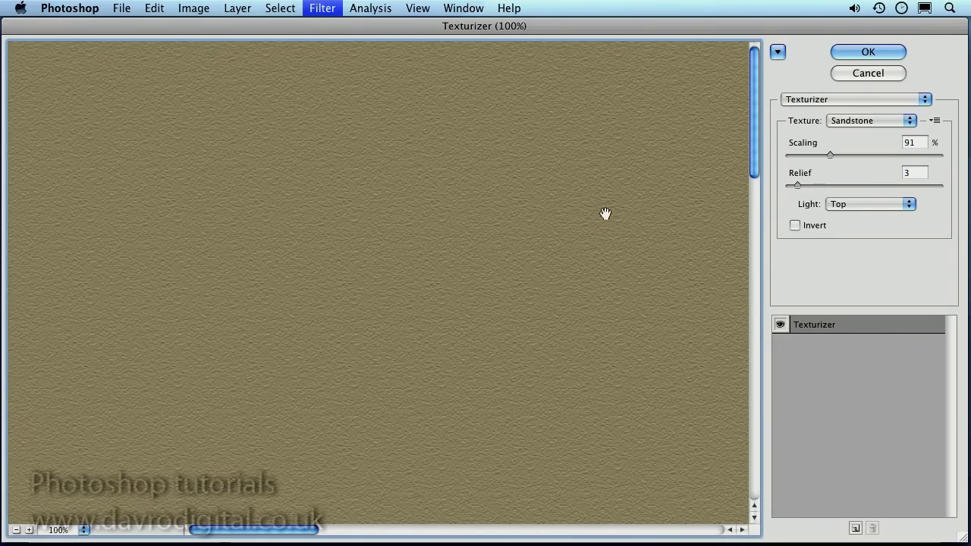
click(865, 52)
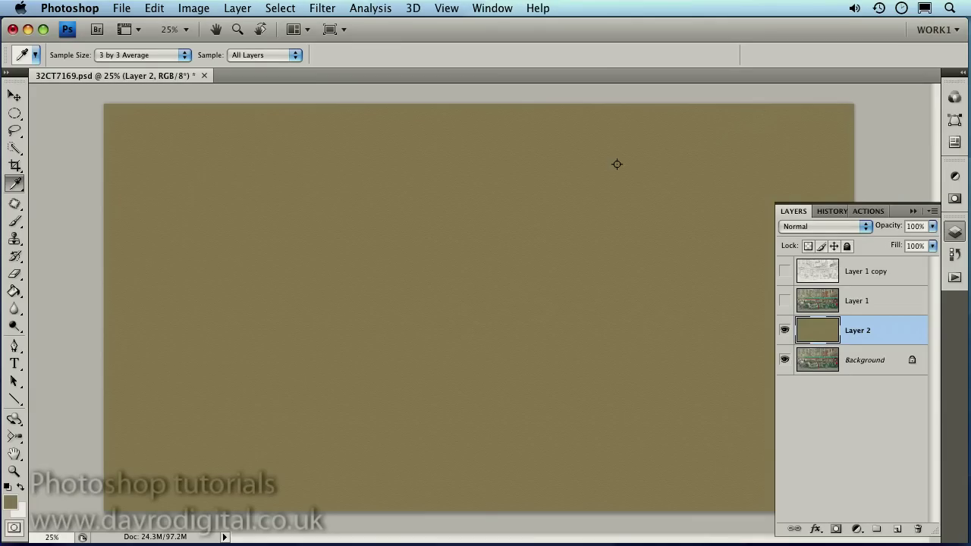
Inspect the texture at 100% zoom, zoom back out, and make Layer 1 visible again.
super+click(409, 301)
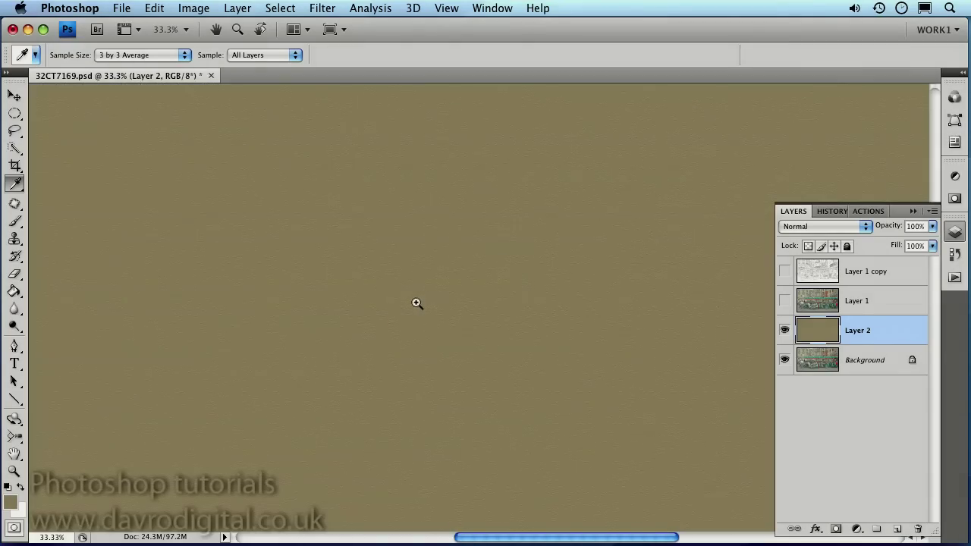
super+click(416, 302)
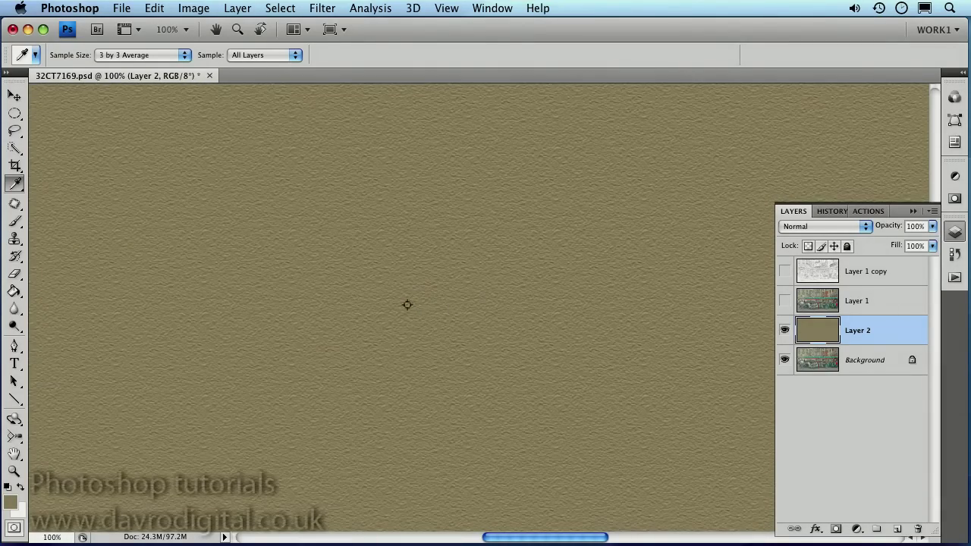
alt+super+click(464, 310)
alt+super+click(465, 310)
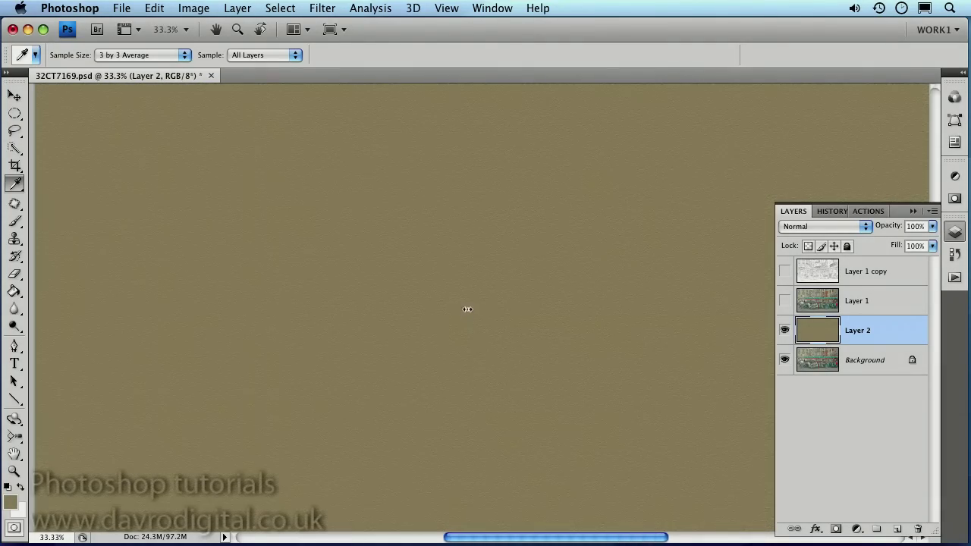
alt+super+click(467, 310)
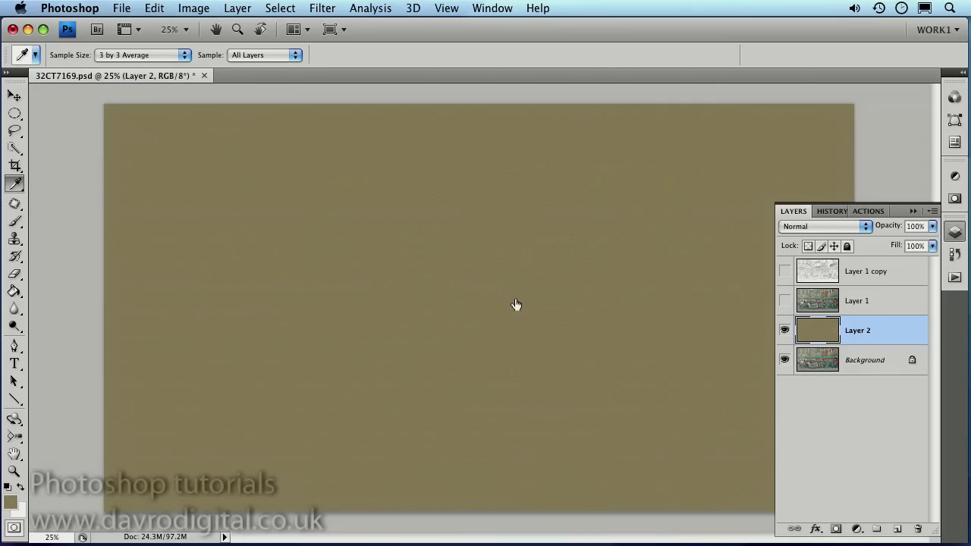
click(784, 300)
Select Layer 1 and apply a Gaussian Blur with a 19.3-pixel radius.
click(867, 304)
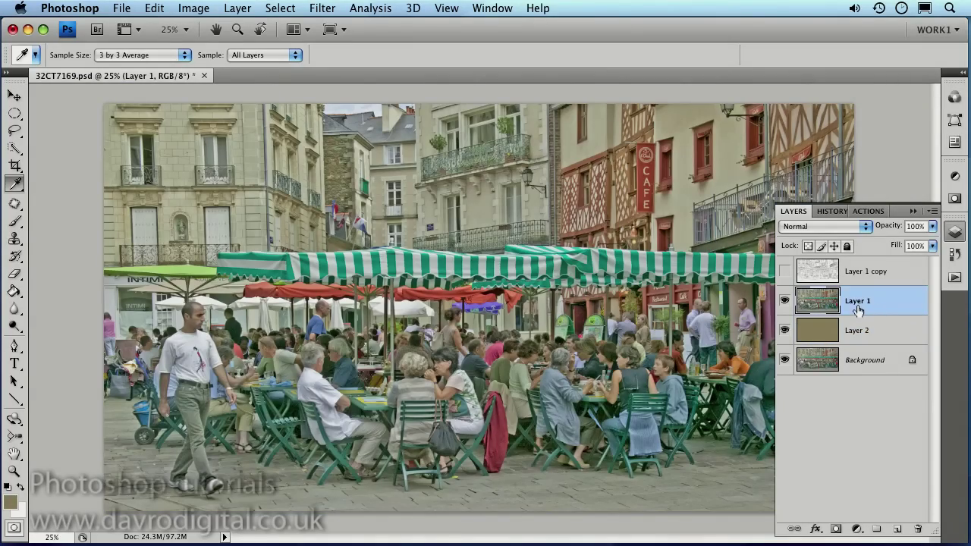
click(322, 8)
mouse_move(350, 140)
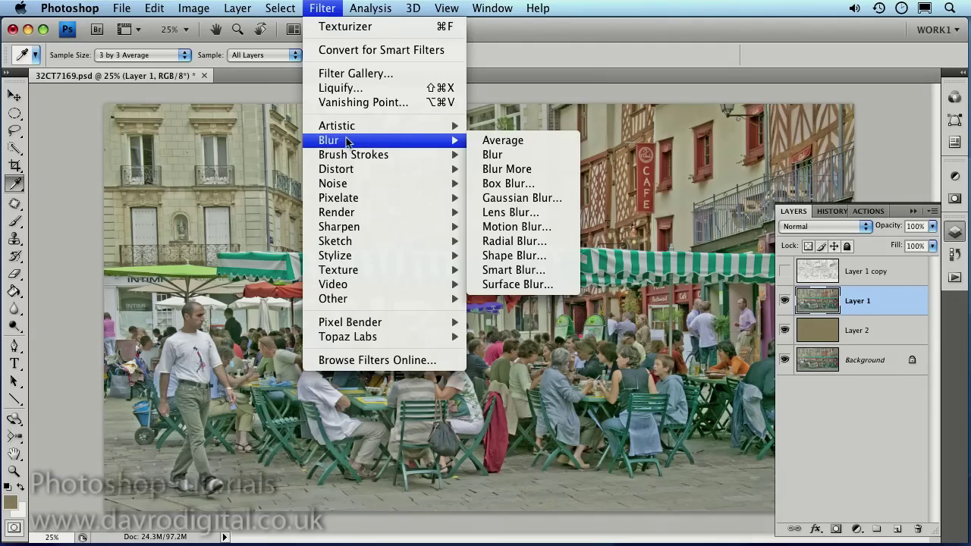
click(534, 198)
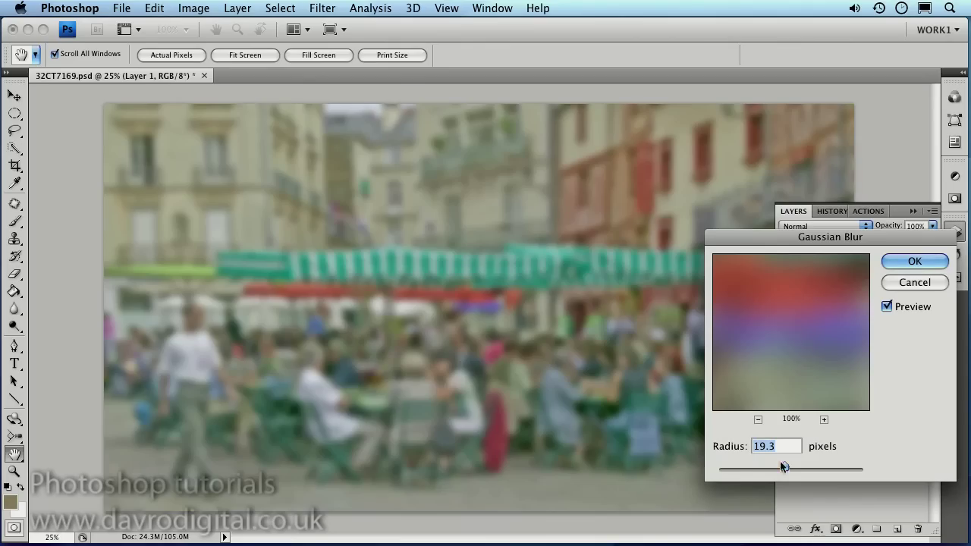
mouse_move(782, 467)
mouse_down()
mouse_move(746, 469)
mouse_move(787, 468)
mouse_up()
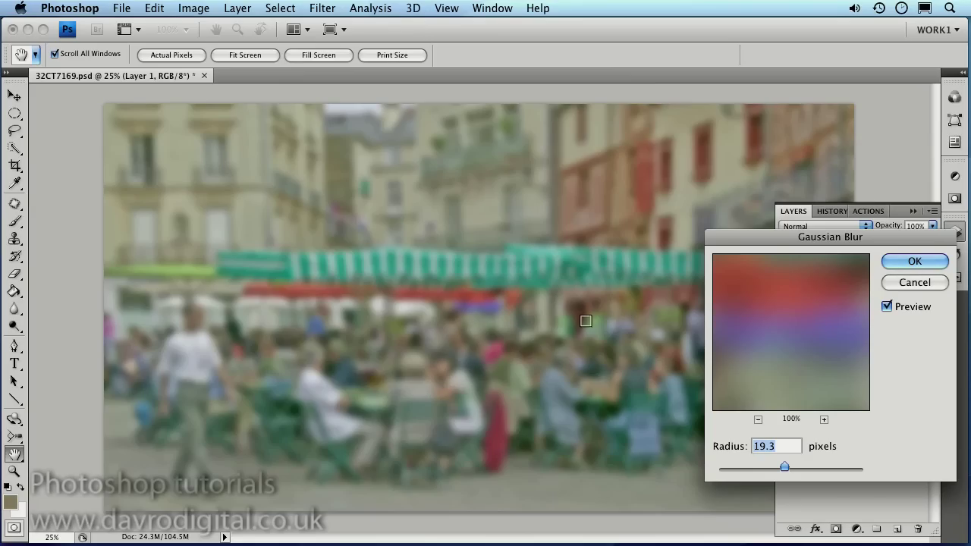
click(892, 261)
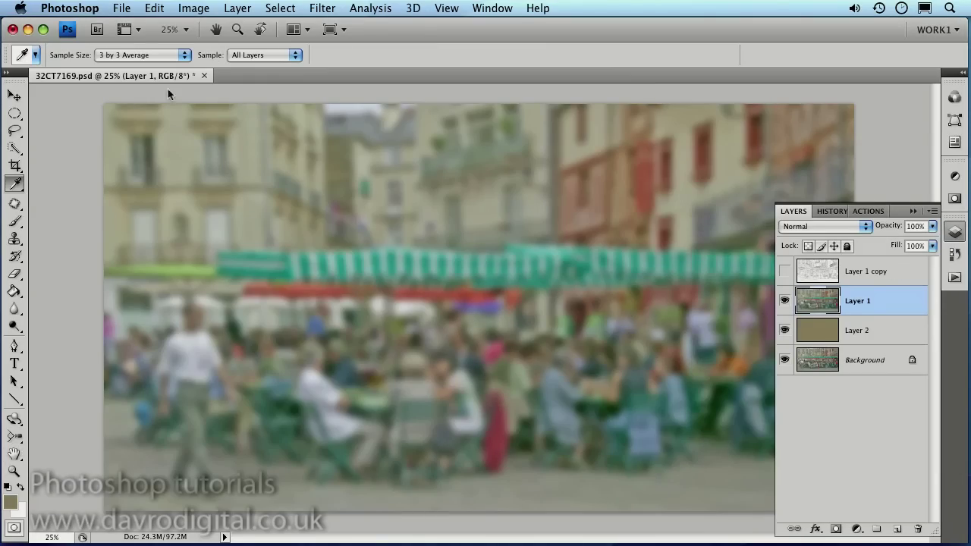
Raise Layer 1's saturation to +20 using Hue/Saturation.
click(190, 9)
mouse_move(206, 47)
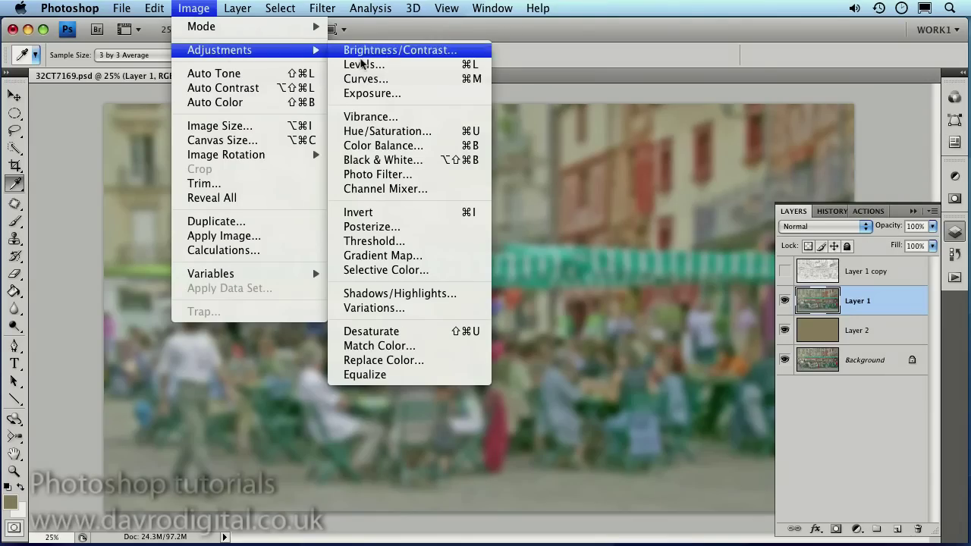
click(413, 135)
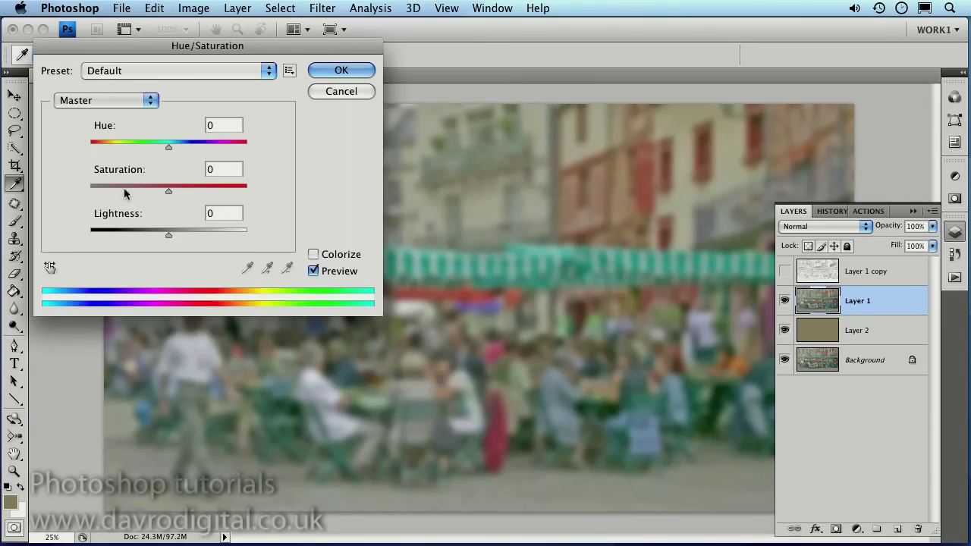
drag(173, 191, 181, 189)
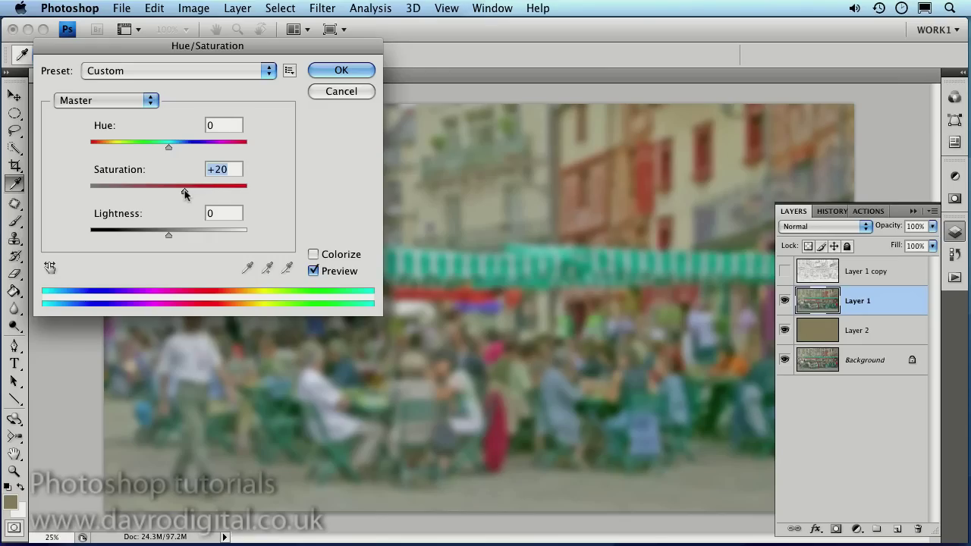
click(340, 69)
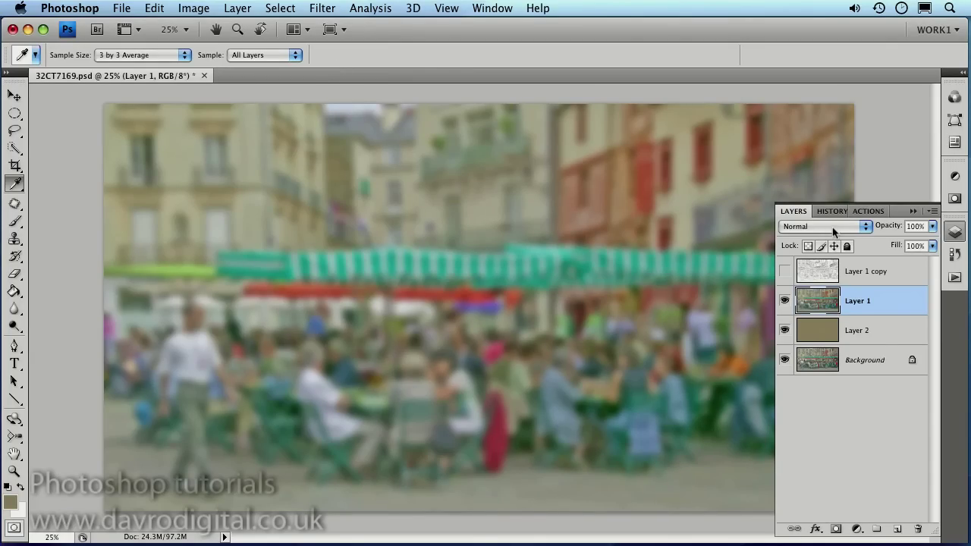
Step Layer 1's blend mode through the modes to Hard Light and set its opacity to 70%.
key(v)
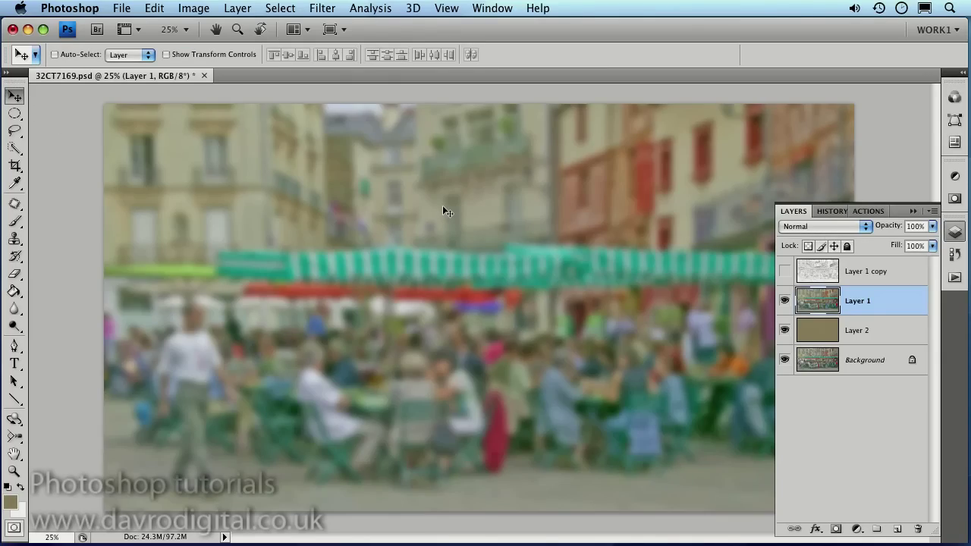
key(shift+plus)
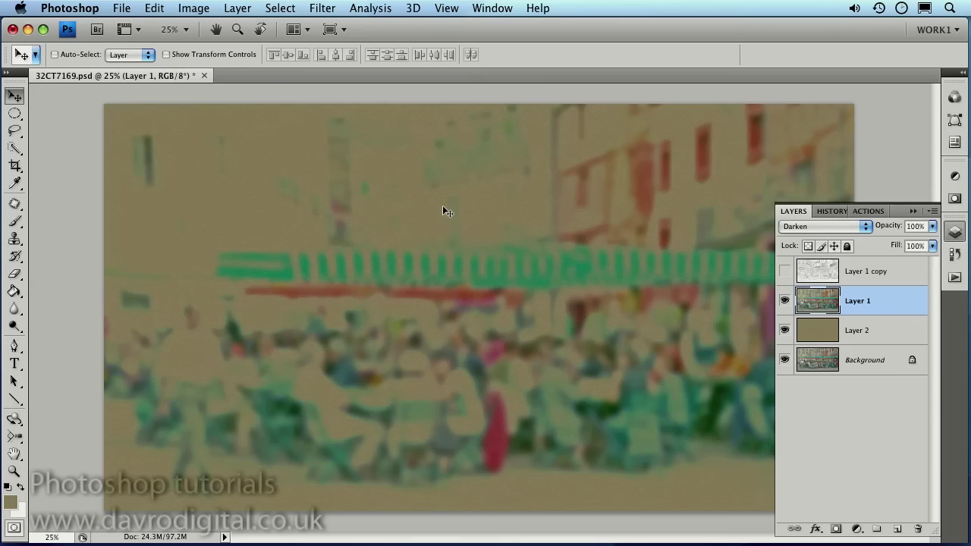
key(shift+plus)
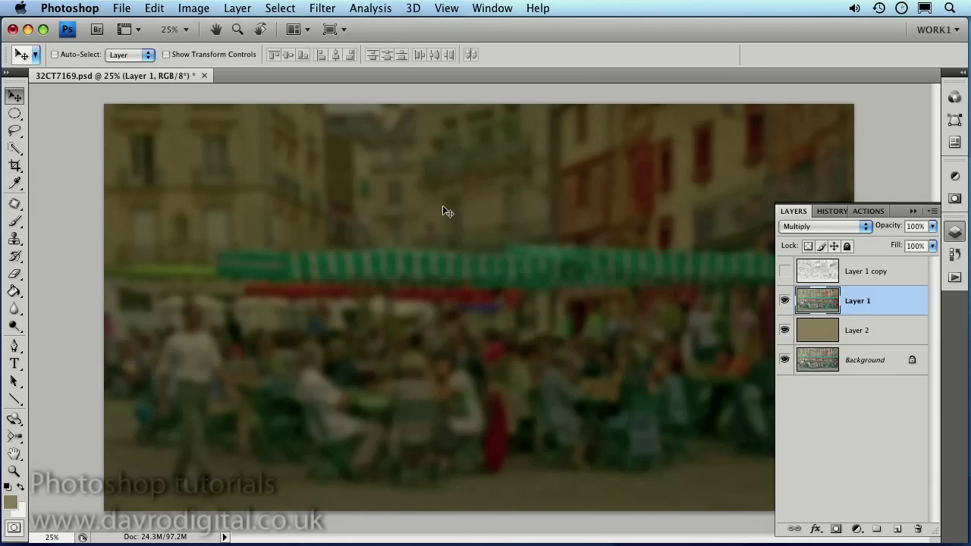
key(shift+plus)
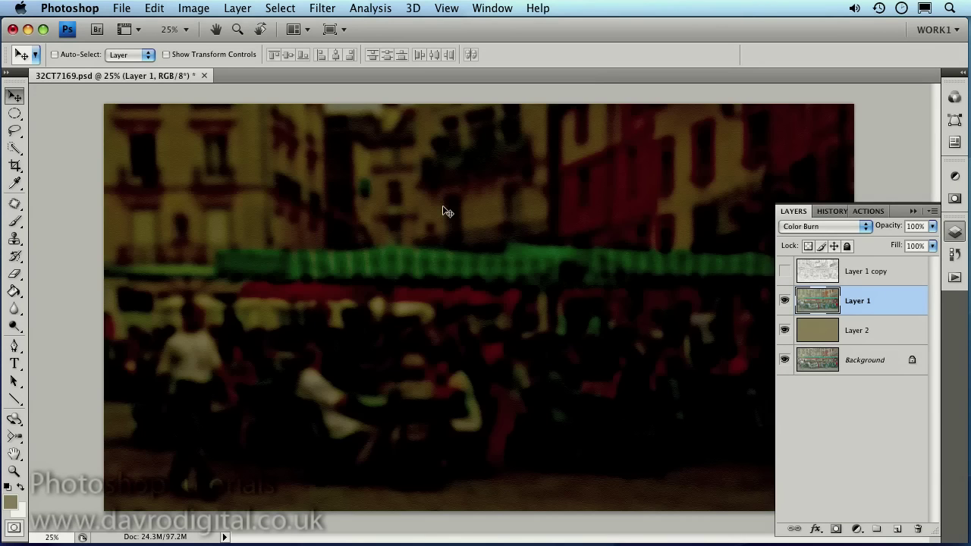
key(shift+plus)
key(shift+plus)
key(shift+plus)
key(shift+plus)
key(shift+plus)
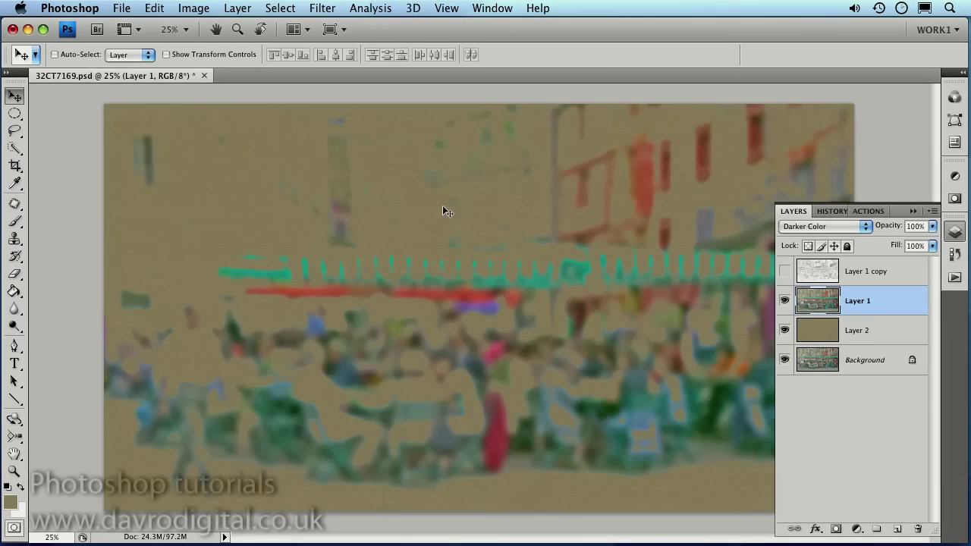
key(shift+plus)
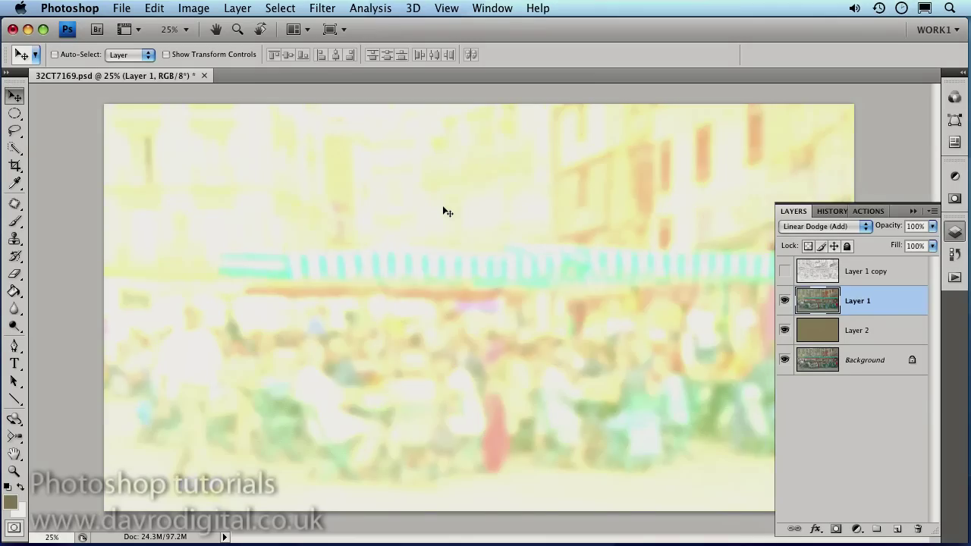
key(shift+plus)
key(shift+plus)
key(shift+plus)
key(shift+plus)
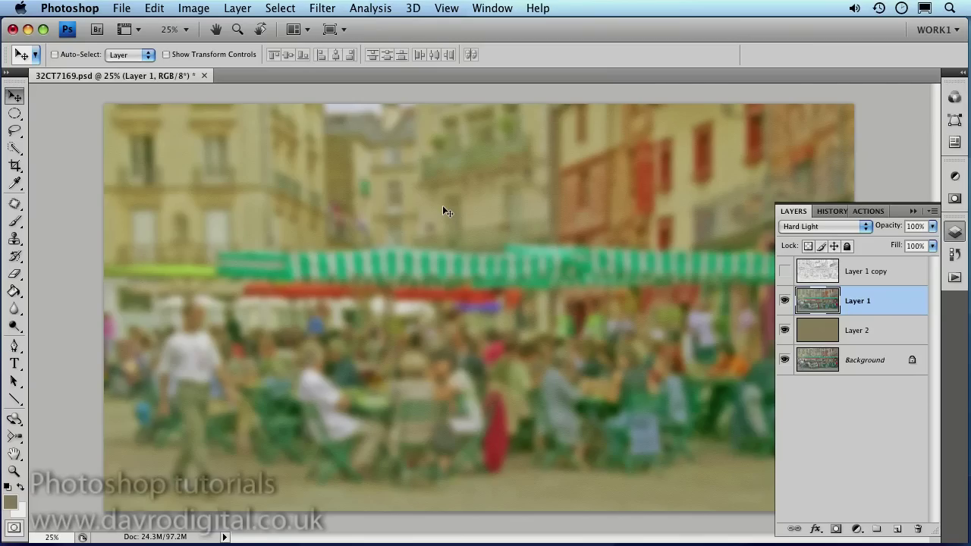
key(7)
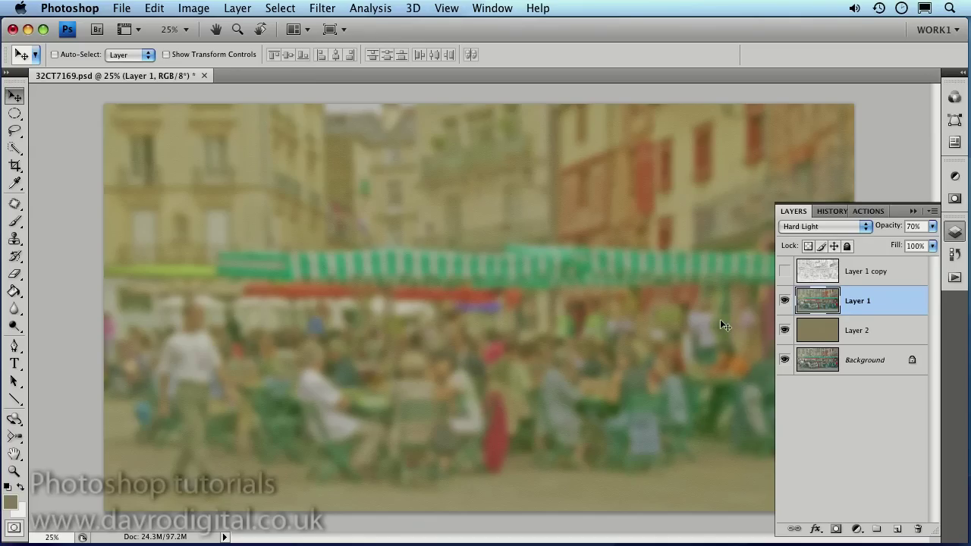
Duplicate Layer 1 as Layer 1 copy 2 and set Layer 1's blend mode to Color.
key(super+j)
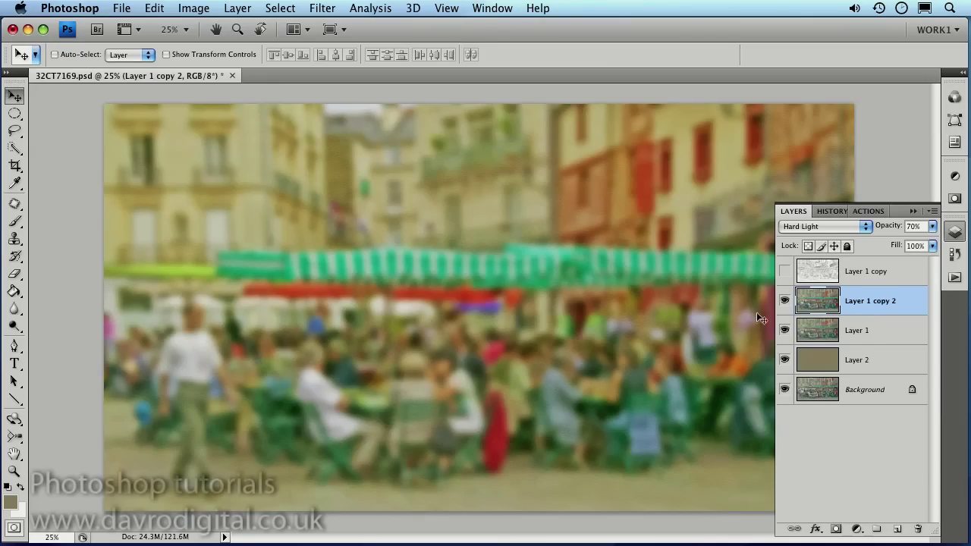
click(862, 333)
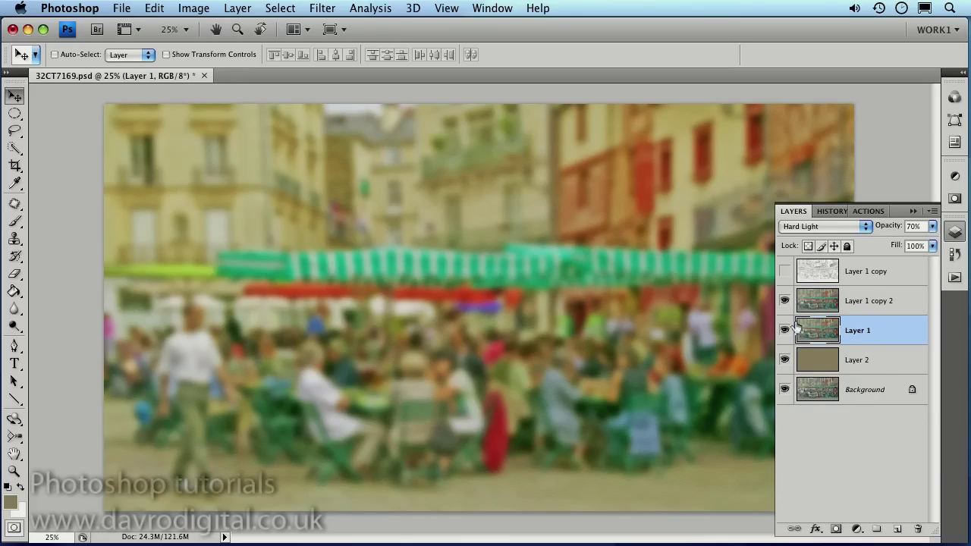
click(823, 226)
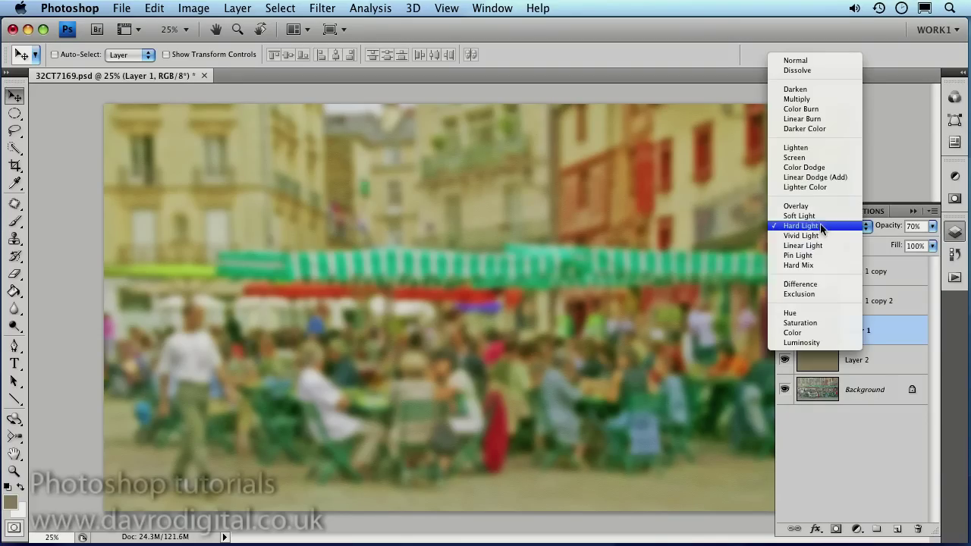
click(802, 334)
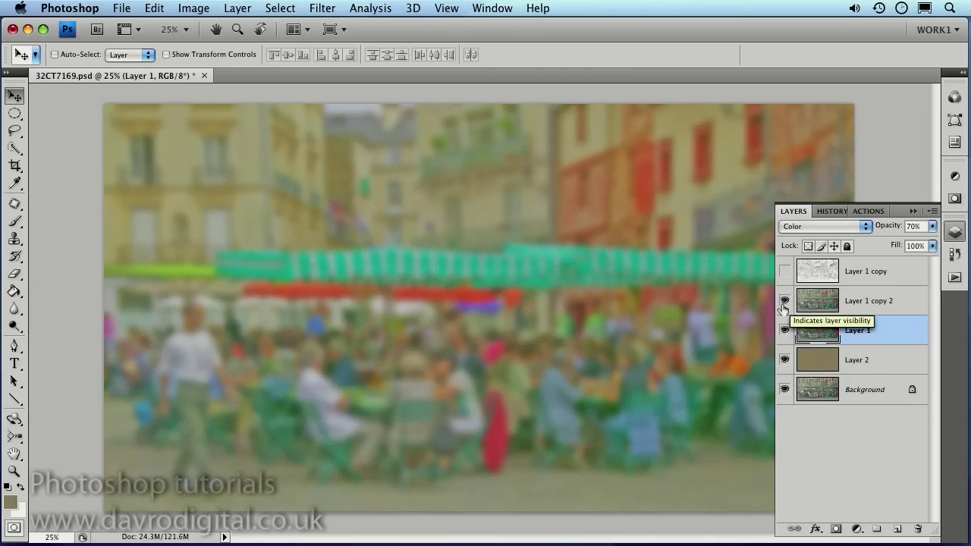
Compare Layer 1 copy 2 and Layer 1 on and off, then show the pencil-sketch layer Layer 1 copy.
click(784, 302)
click(785, 303)
click(785, 326)
click(787, 328)
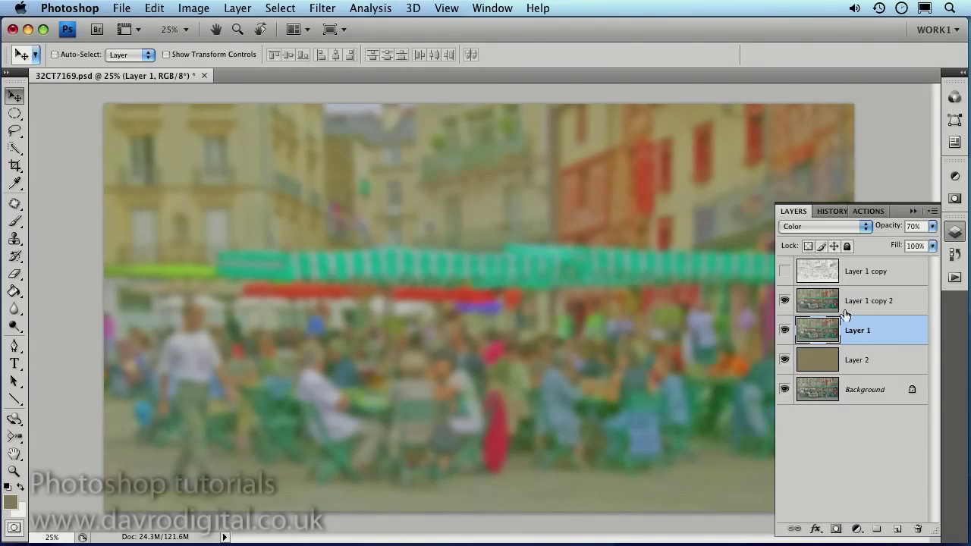
click(784, 271)
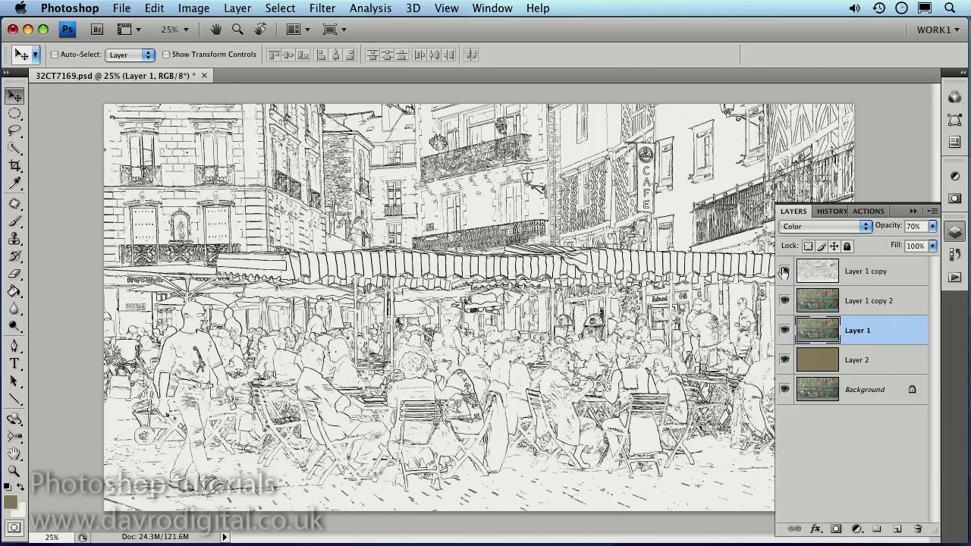
Select the sketch layer Layer 1 copy and try the Multiply and Overlay blend modes on it.
click(871, 274)
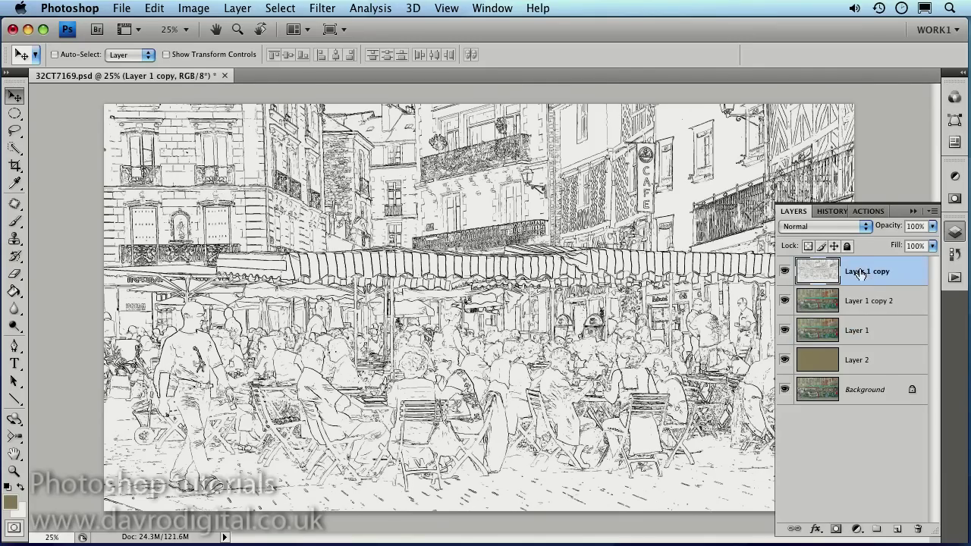
click(834, 227)
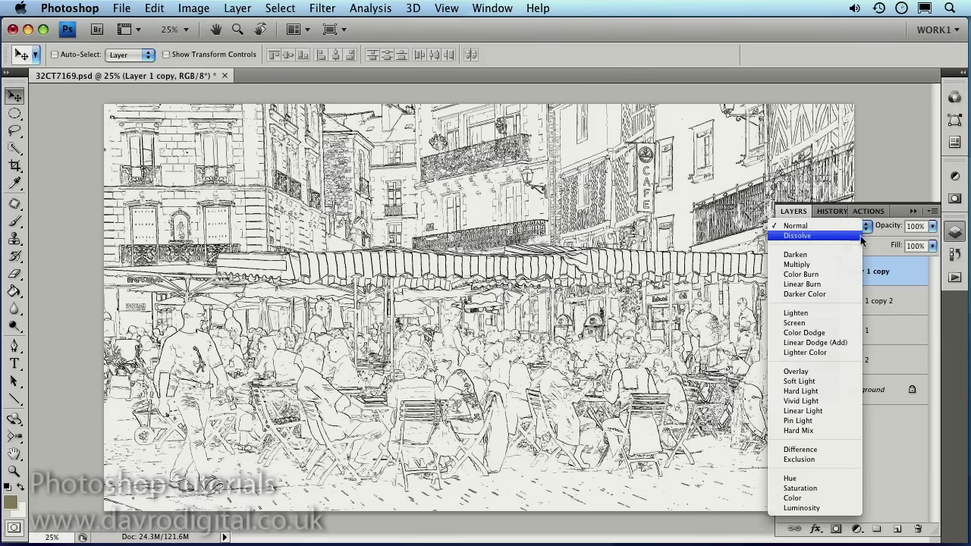
click(812, 264)
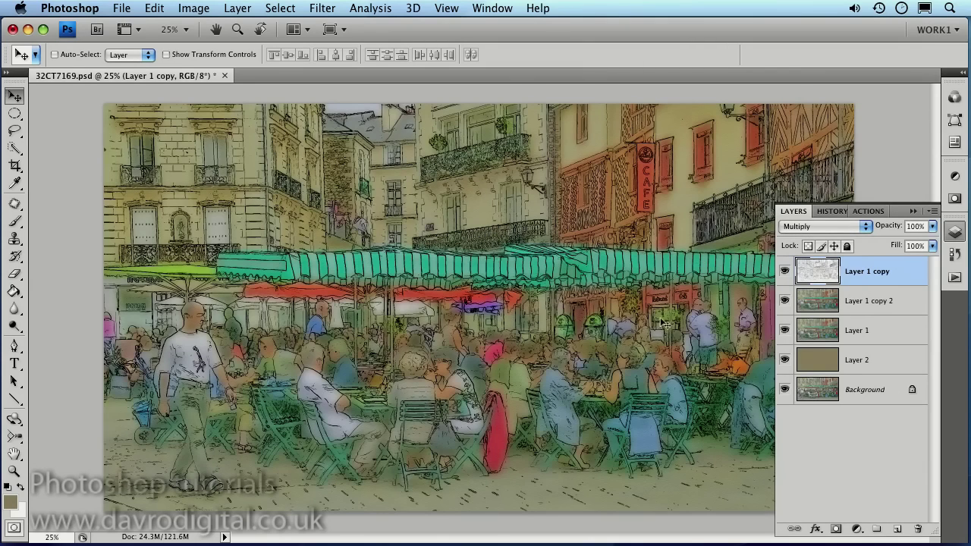
scroll(480, 366, up, 2)
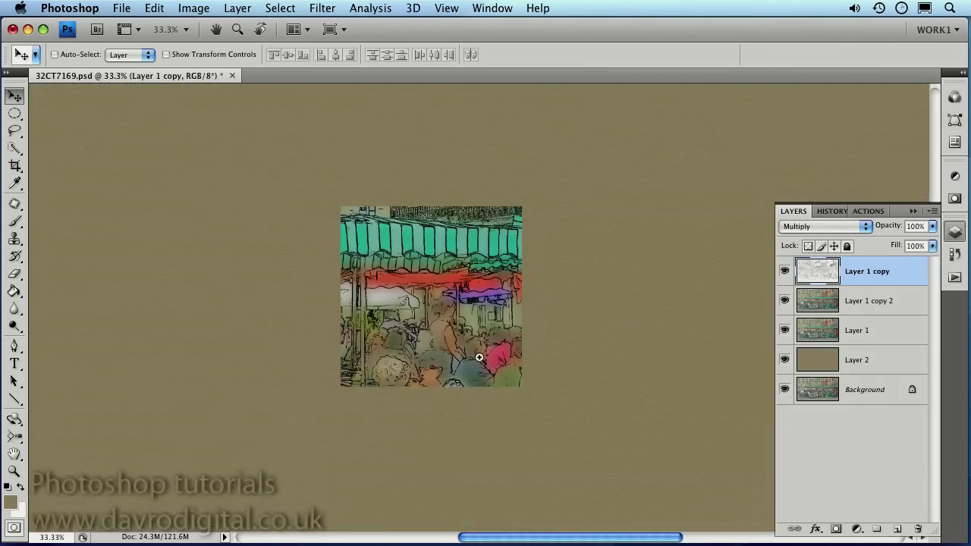
drag(541, 406, 480, 363)
click(828, 226)
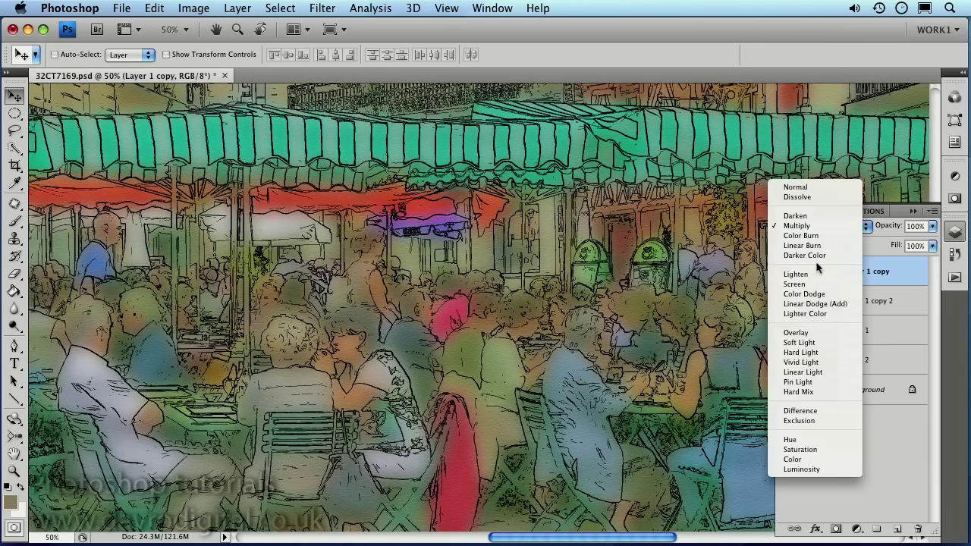
click(795, 333)
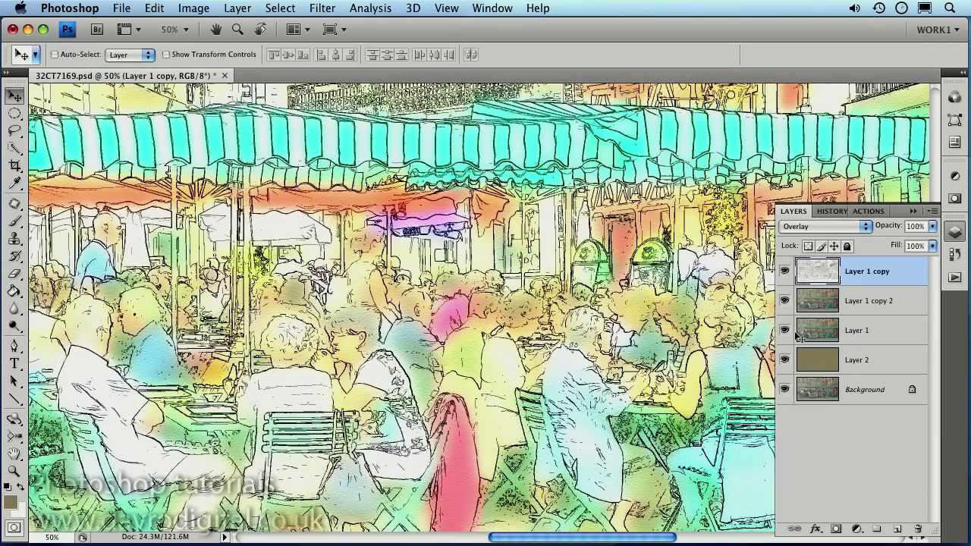
Compare Soft Light and Overlay on the sketch layer over the whole image, settling on Soft Light.
click(825, 227)
click(816, 235)
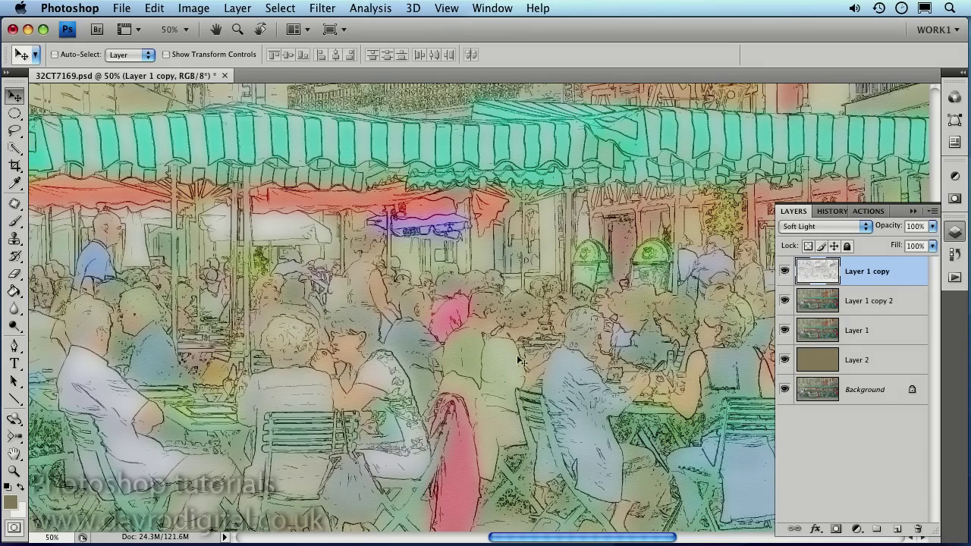
drag(466, 420, 650, 367)
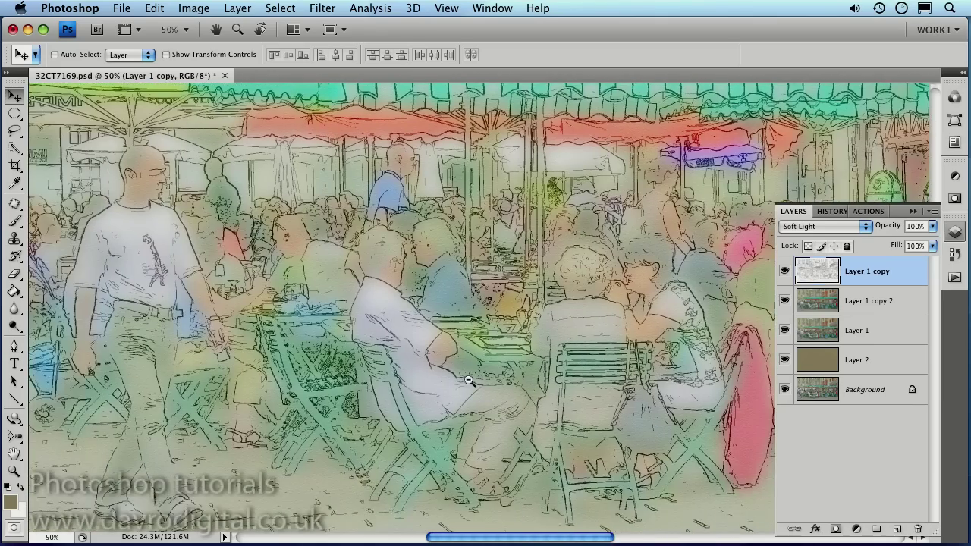
key(super+minus)
key(super+minus)
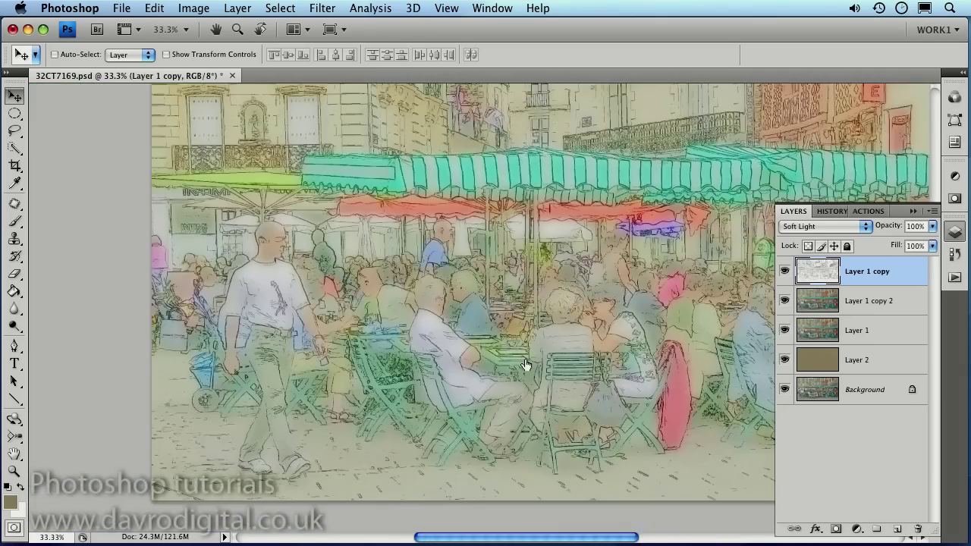
click(825, 226)
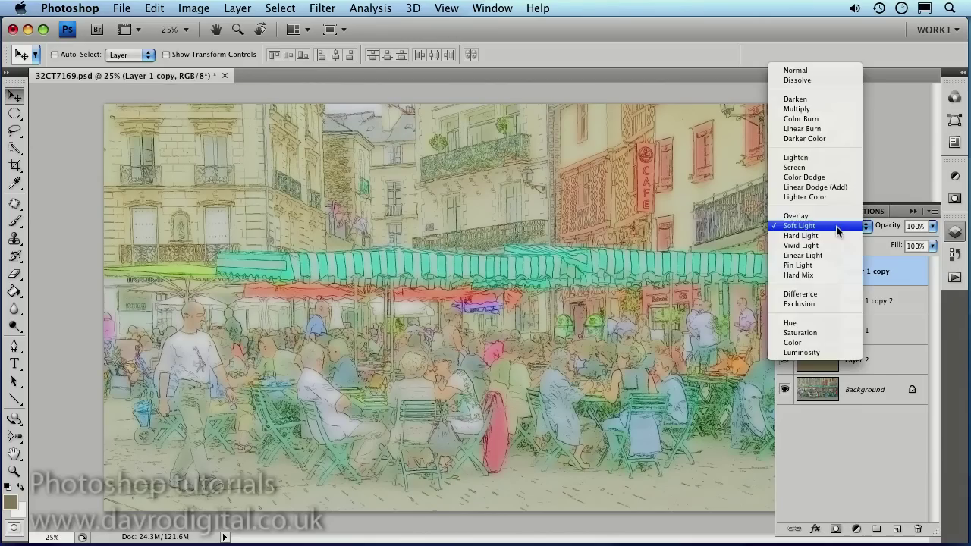
click(825, 218)
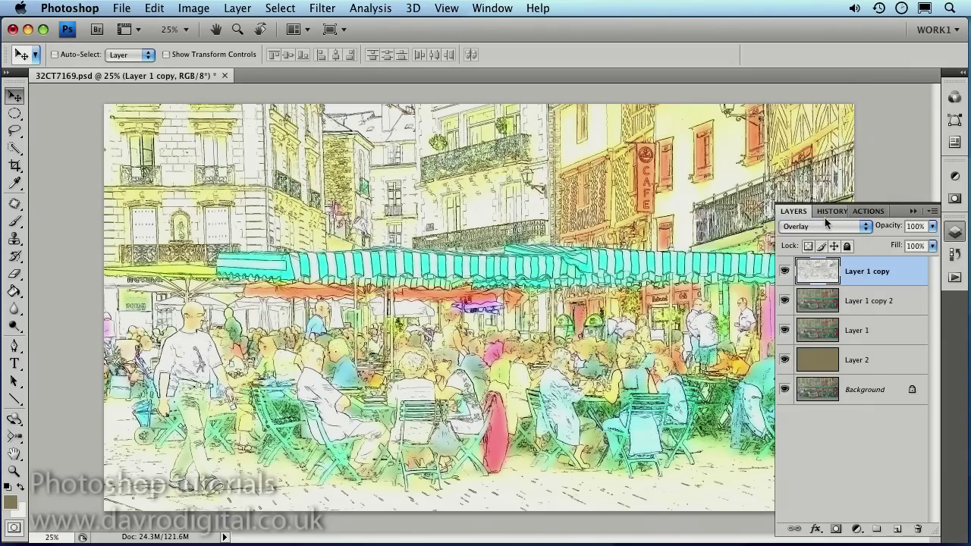
click(831, 226)
click(821, 238)
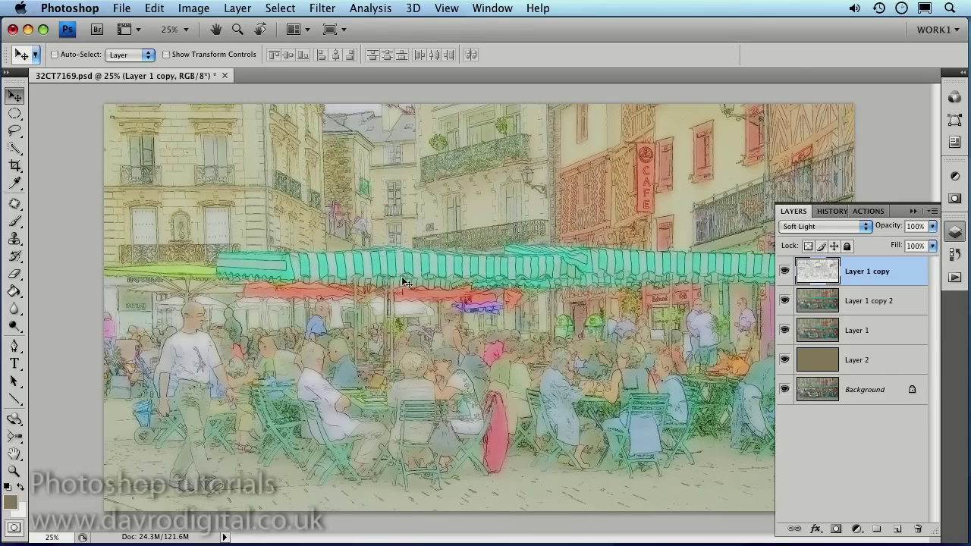
Add a Hue/Saturation adjustment and shift the Cyans hue to about -121 so the awnings turn yellow.
click(858, 529)
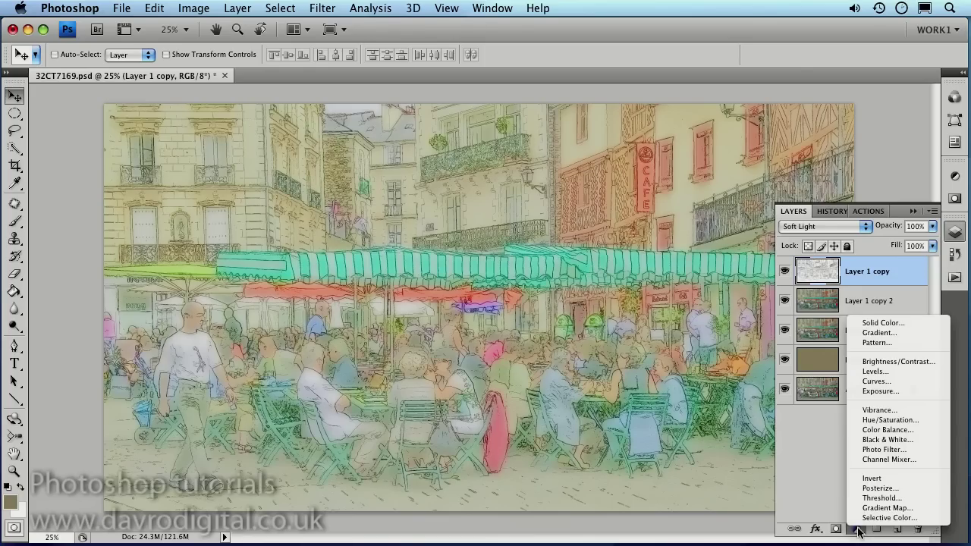
click(876, 422)
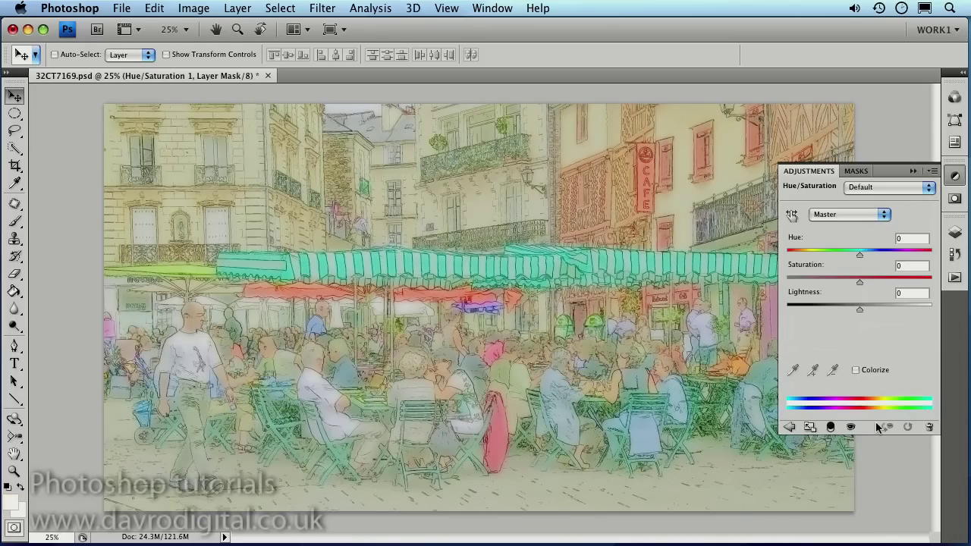
click(792, 217)
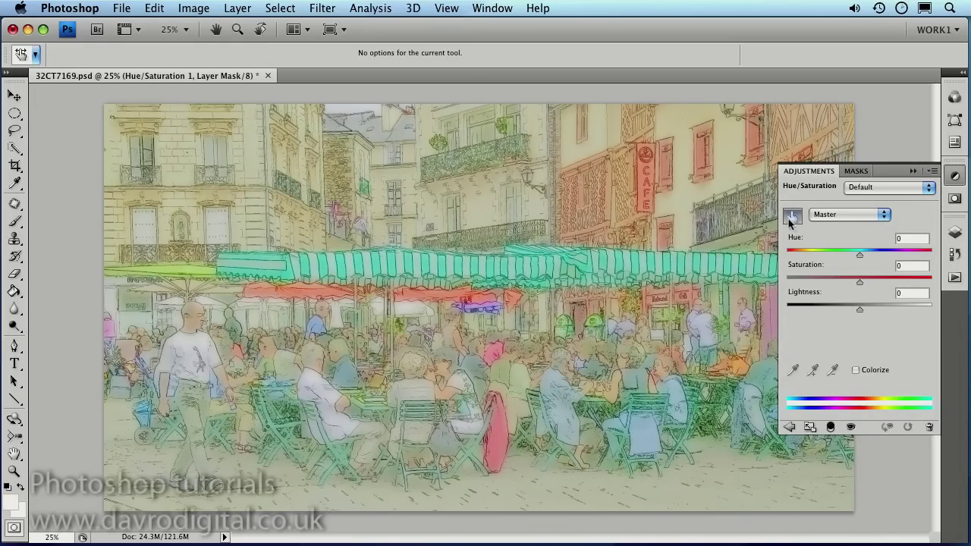
click(839, 216)
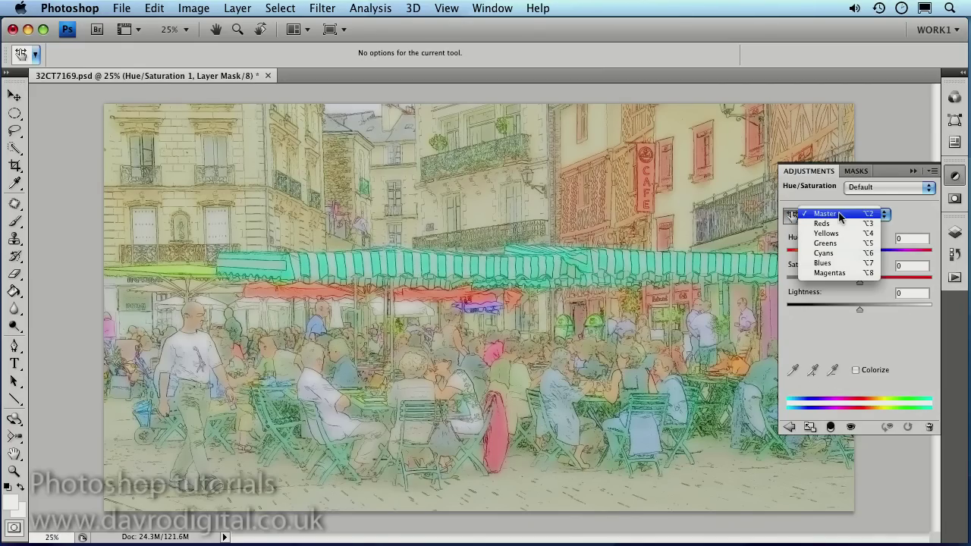
click(840, 217)
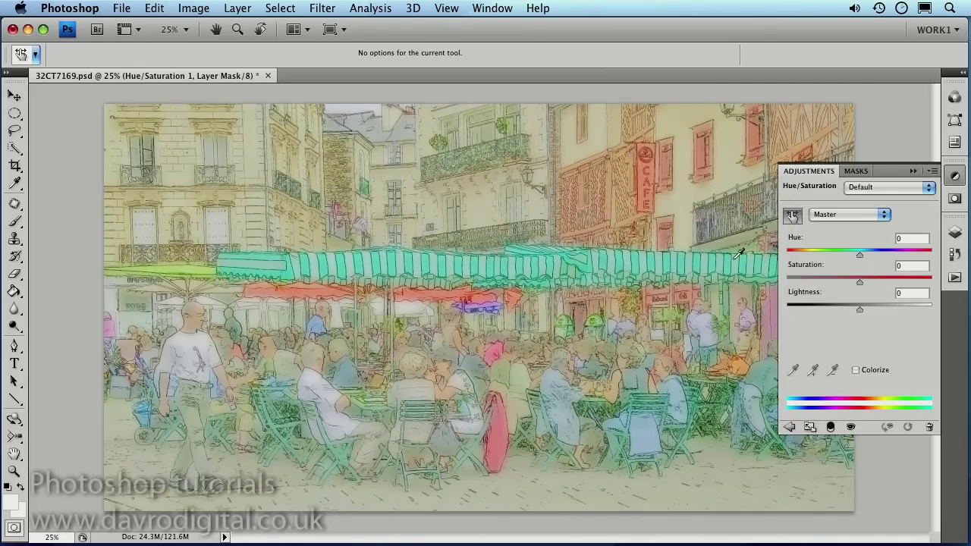
click(686, 259)
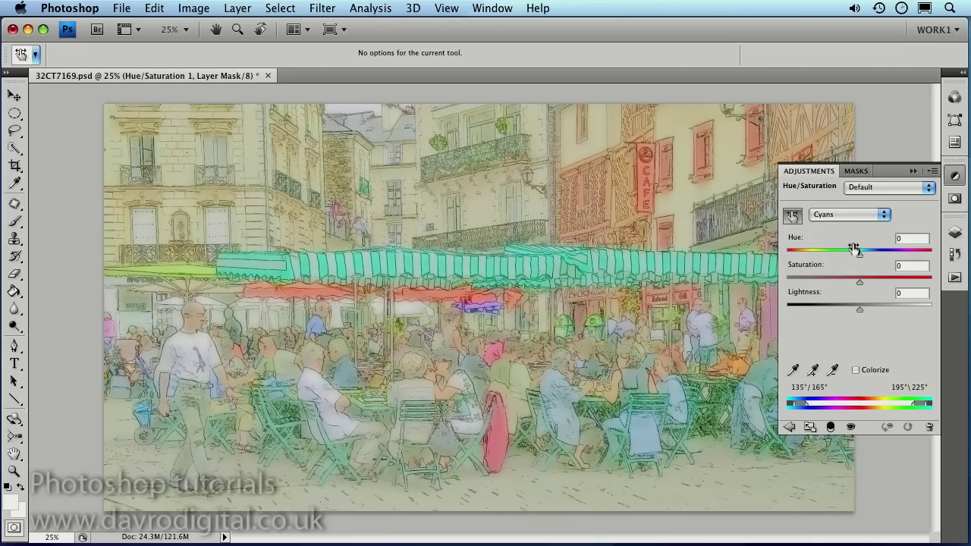
drag(862, 253, 806, 258)
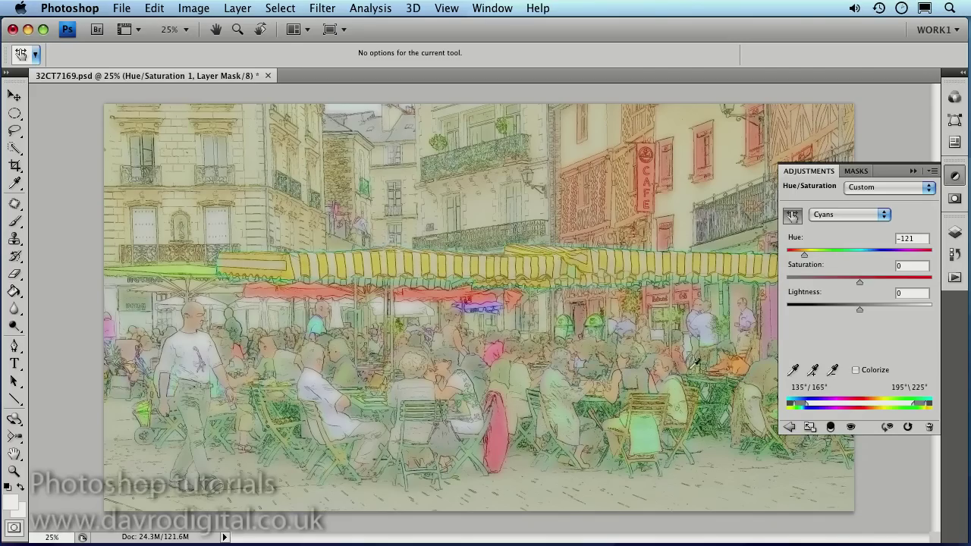
mouse_move(803, 256)
mouse_down()
mouse_move(878, 265)
mouse_move(775, 265)
mouse_move(803, 263)
mouse_up()
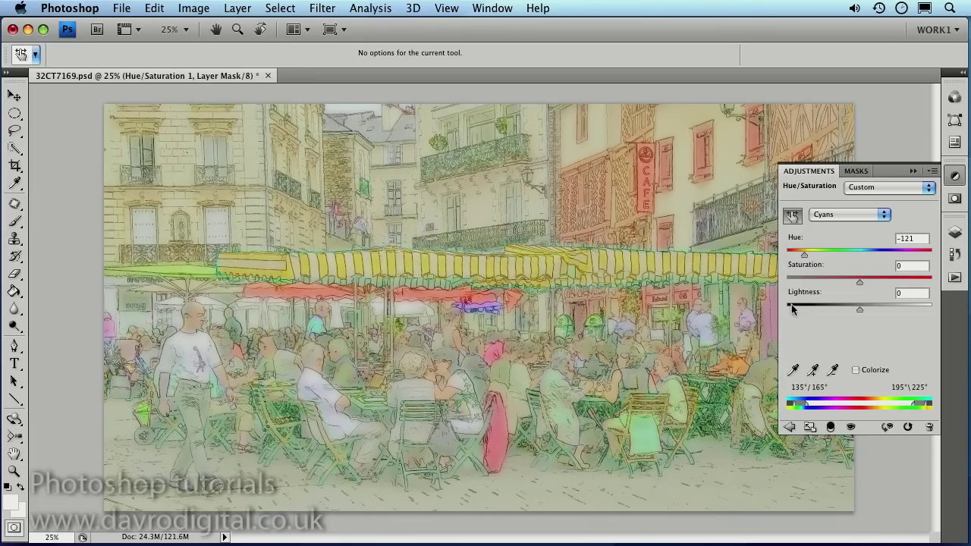
Target the Greens range from the chairs and shift its hue to +29.
click(725, 397)
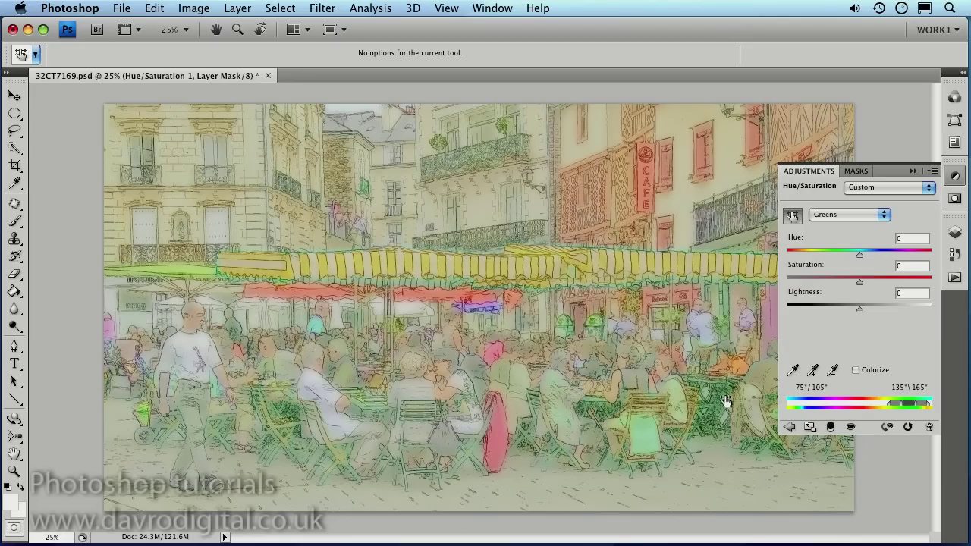
mouse_move(725, 399)
mouse_down()
mouse_move(675, 400)
mouse_move(725, 401)
mouse_up()
drag(861, 254, 880, 258)
Compare the Hue/Saturation adjustment, Layer 1 and Layer 1 copy 2 by toggling their visibility.
click(955, 231)
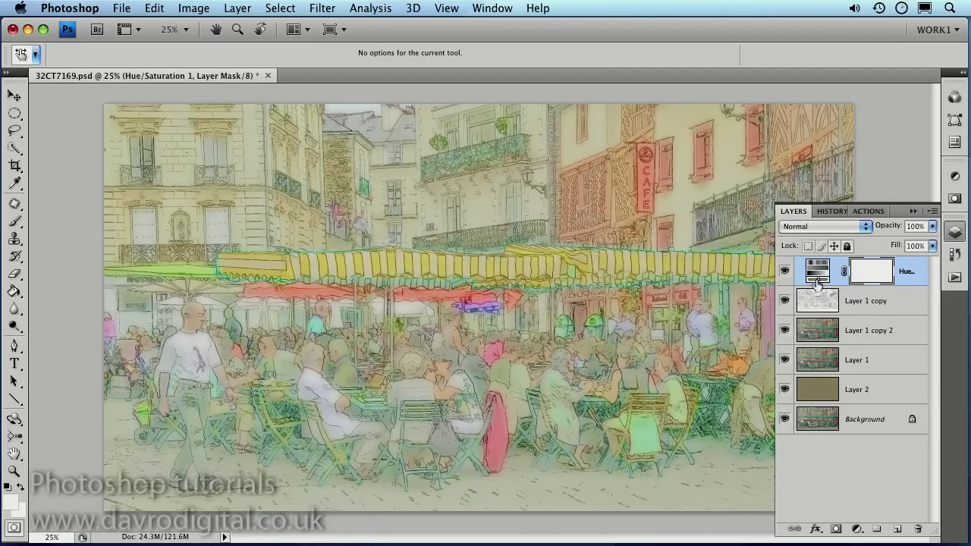
click(785, 271)
click(786, 271)
click(785, 361)
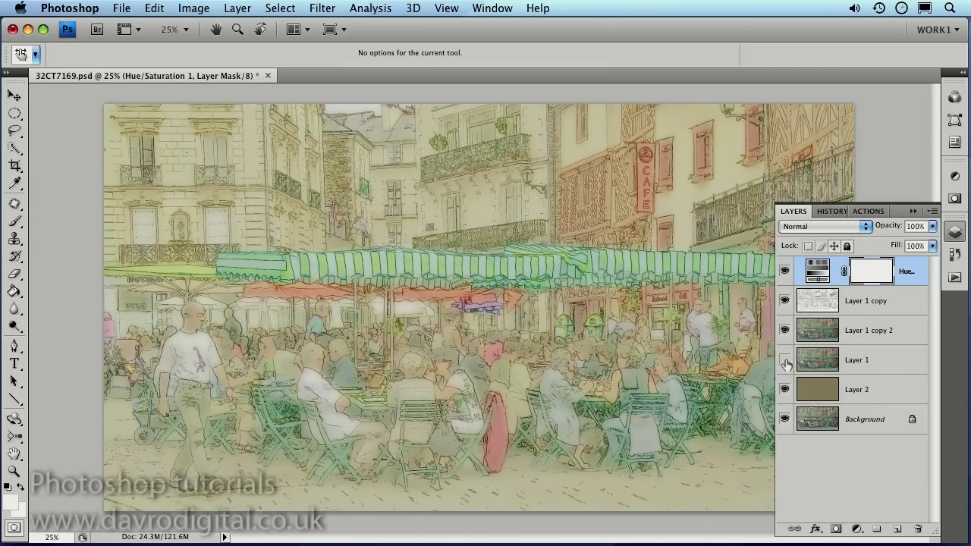
click(785, 361)
click(786, 332)
click(784, 331)
click(785, 360)
Check Layer 1 copy 2 and the sketch layer, then stamp all visible layers into a new Layer 3.
click(785, 331)
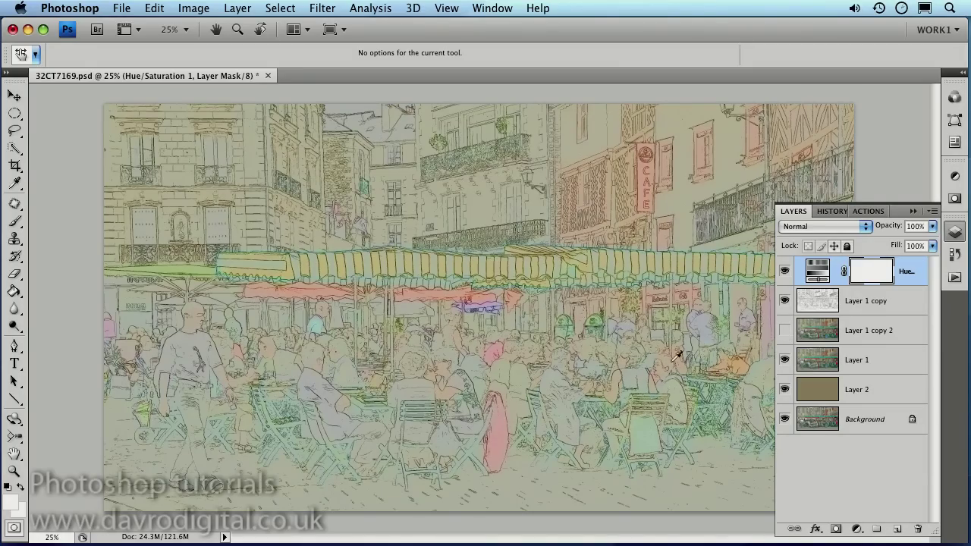
click(785, 331)
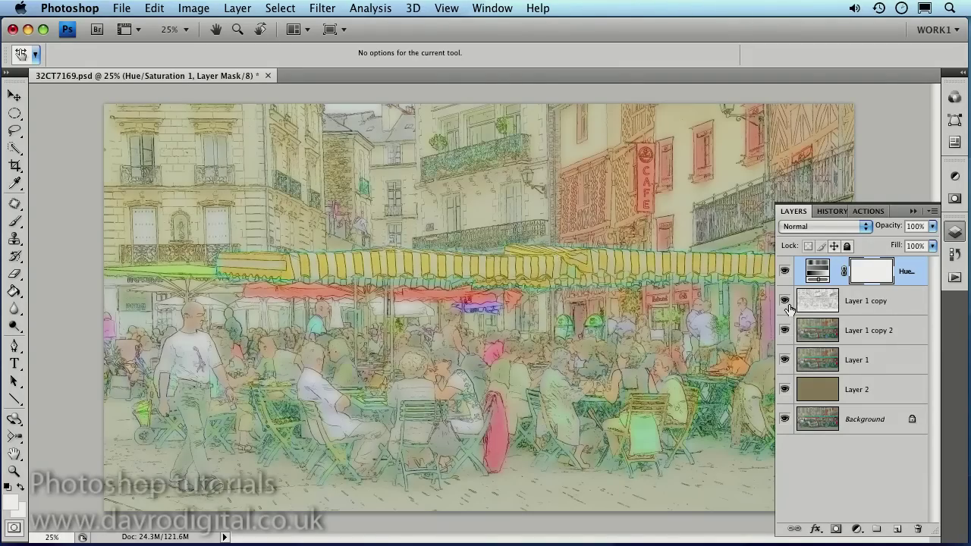
click(785, 302)
click(785, 302)
key(v)
key(super+alt+shift+e)
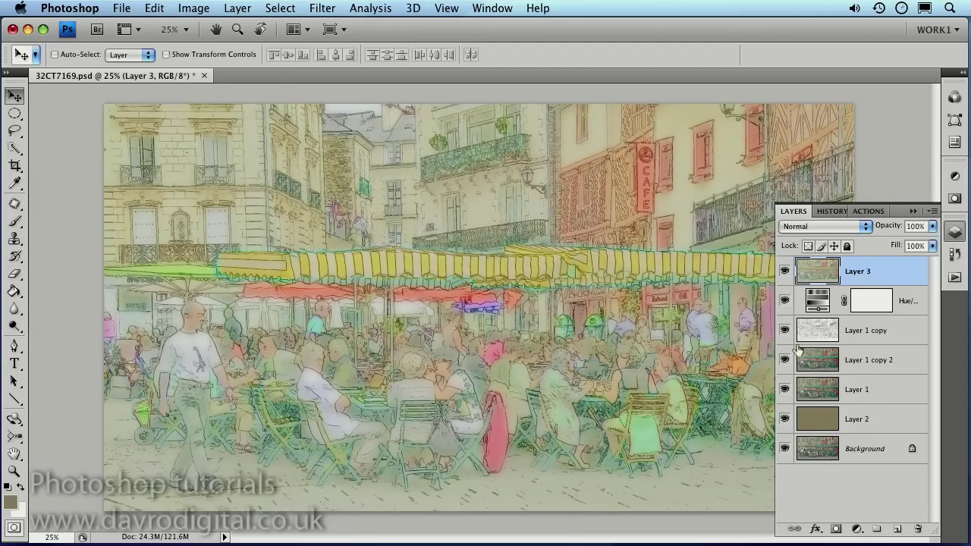
Apply Match Color to Layer 3 with Neutralize on, Fade 58, Color Intensity 115 and Luminance 126.
click(818, 272)
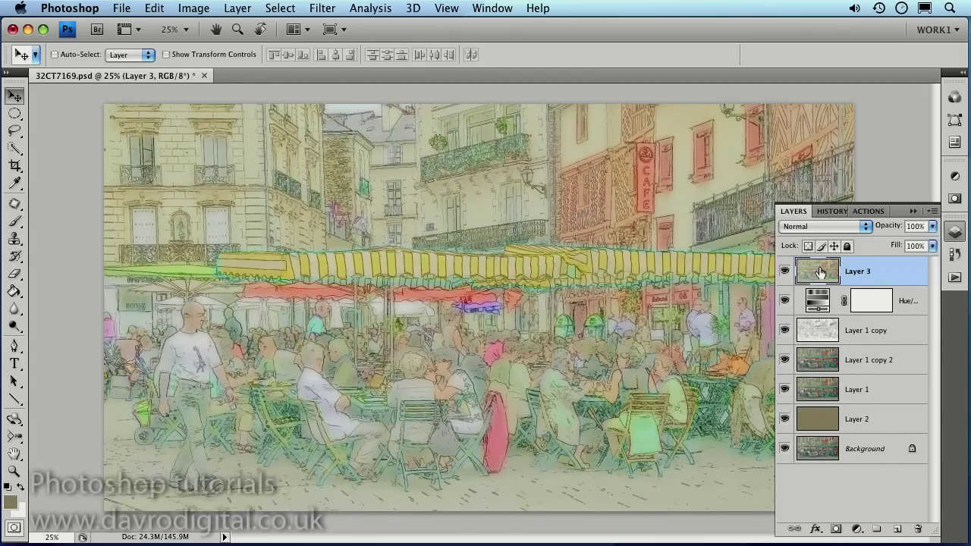
click(194, 8)
mouse_move(314, 51)
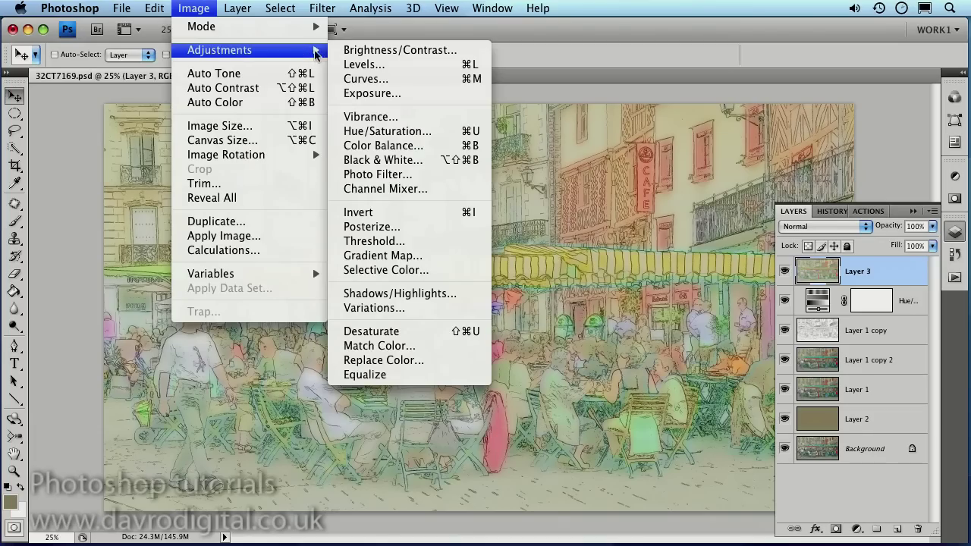
click(411, 346)
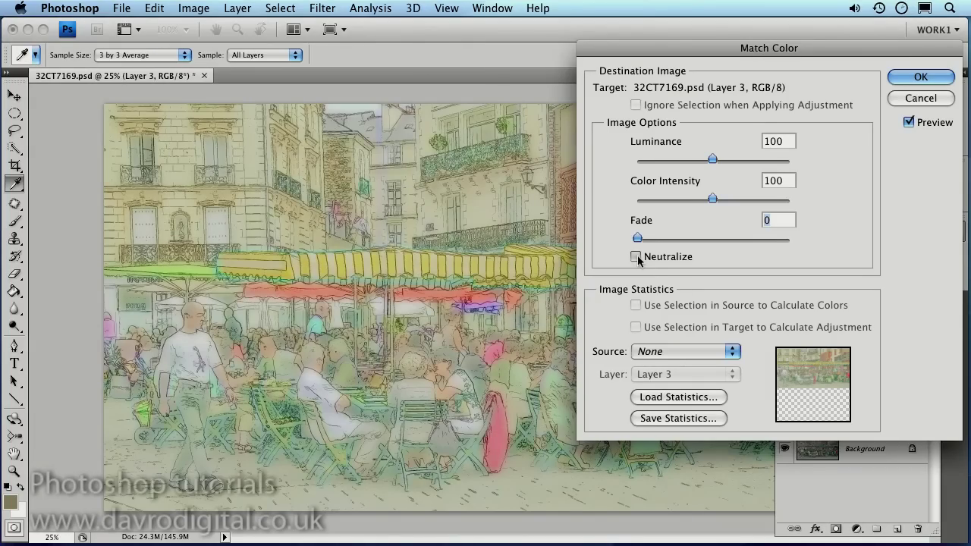
click(635, 257)
drag(637, 238, 676, 238)
drag(743, 243, 822, 248)
drag(734, 236, 724, 238)
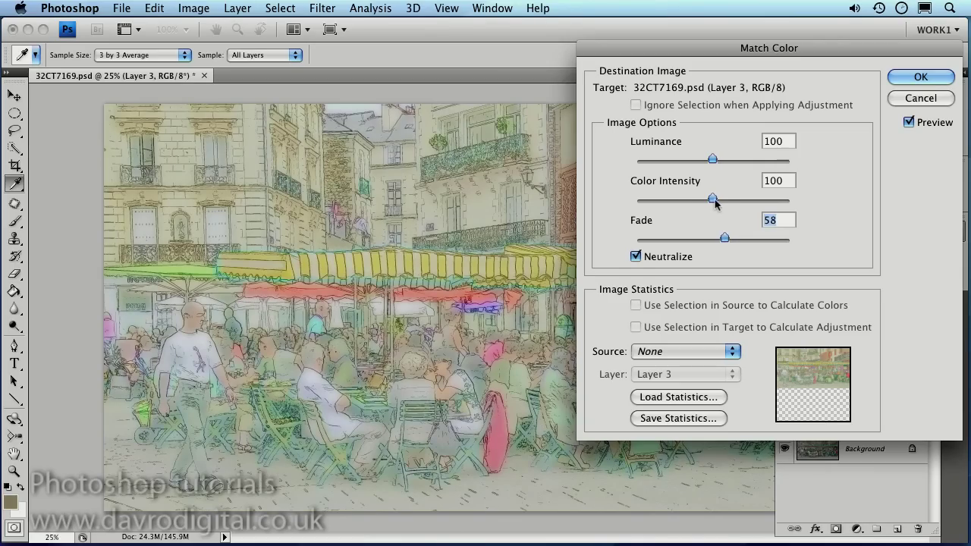
drag(712, 200, 728, 203)
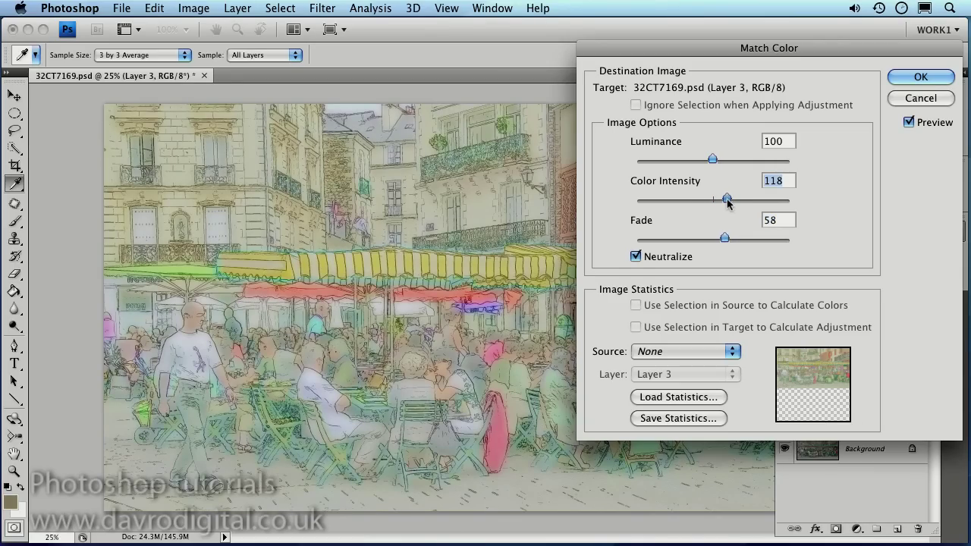
drag(726, 201, 724, 202)
drag(713, 158, 733, 160)
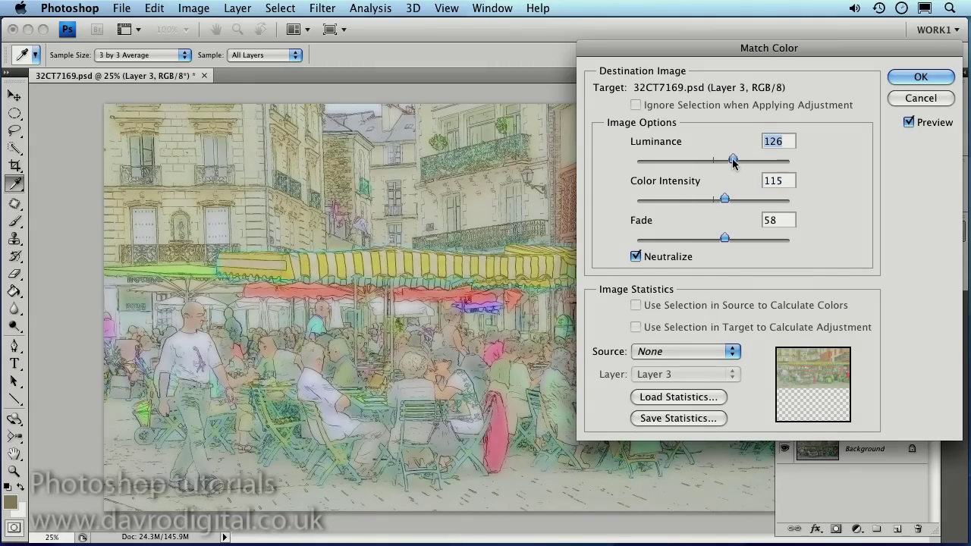
click(914, 78)
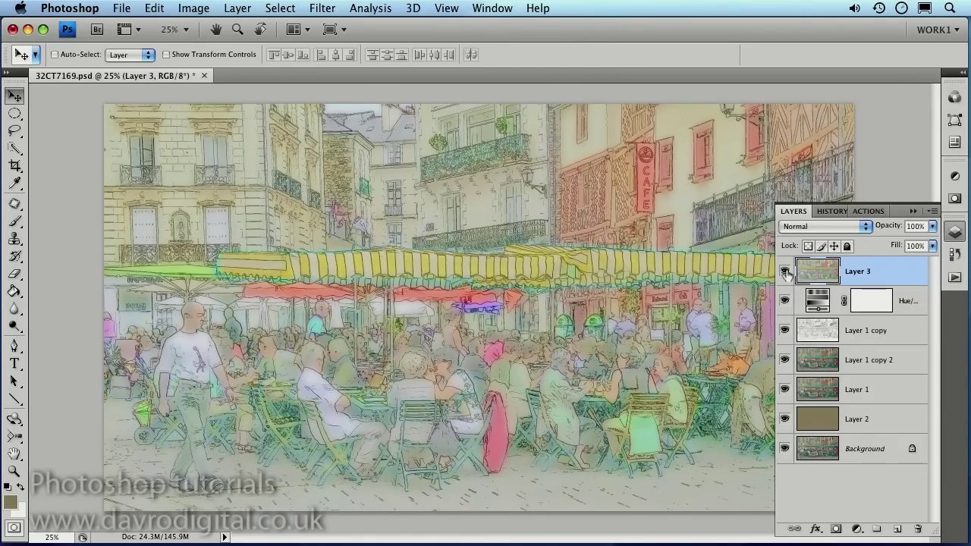
Compare Layer 3 on and off, then zoom to 100% on the seated café diners.
click(785, 271)
click(785, 272)
key(super+space)
super+click(497, 337)
super+click(497, 336)
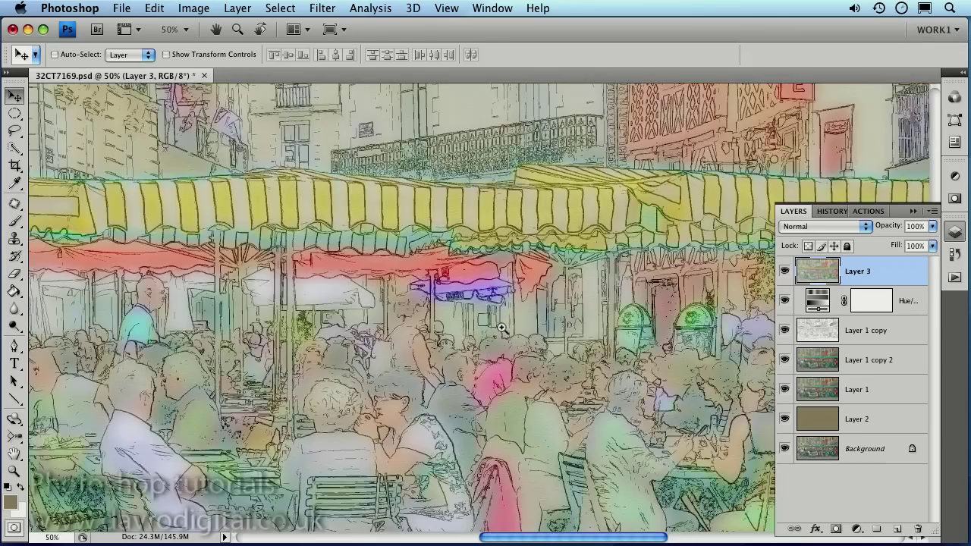
super+click(498, 337)
super+click(493, 338)
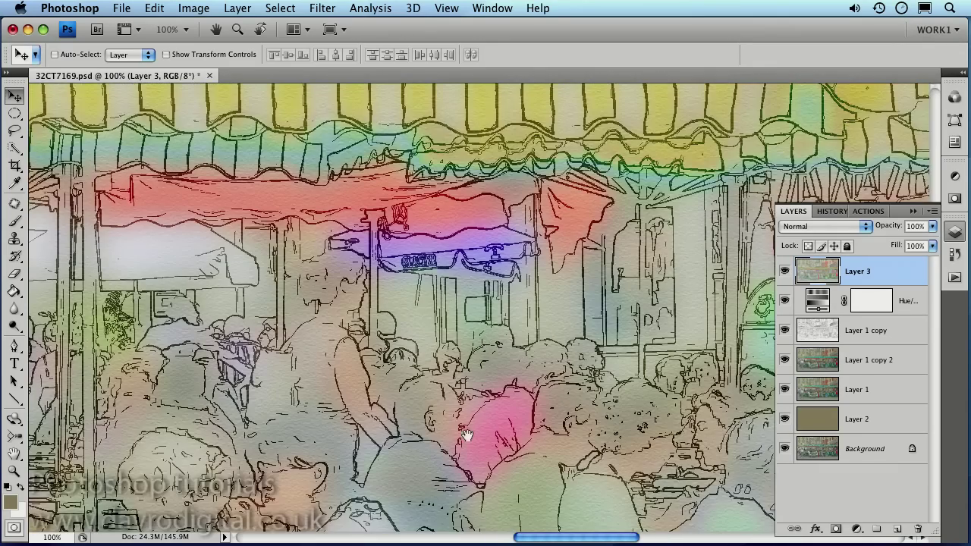
drag(459, 433, 602, 322)
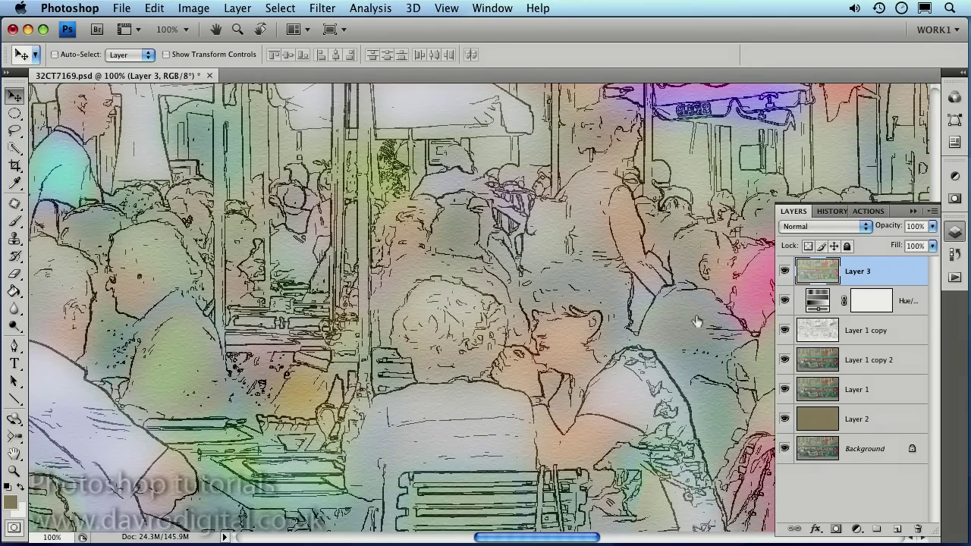
Hide Layer 3 and lower the sketch layer Layer 1 copy to 75% opacity.
click(784, 272)
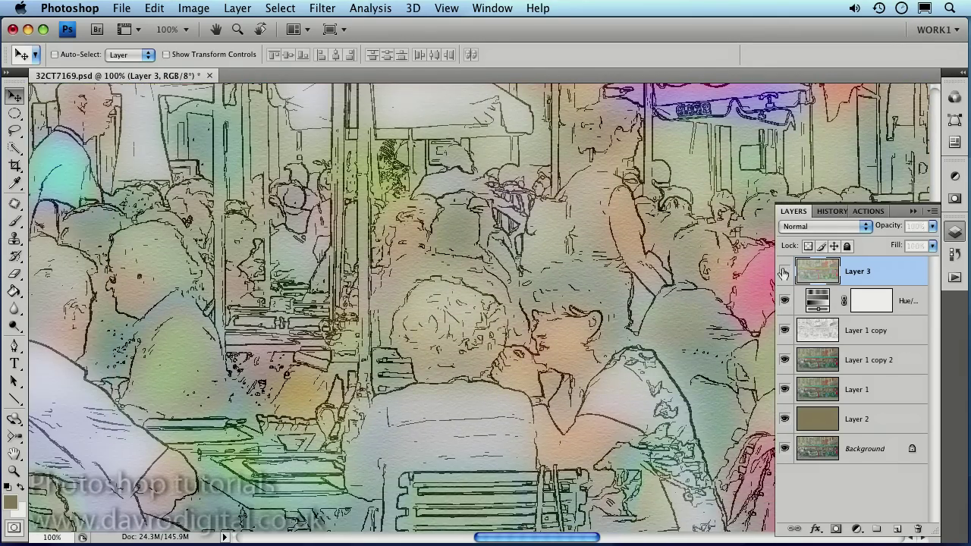
click(860, 331)
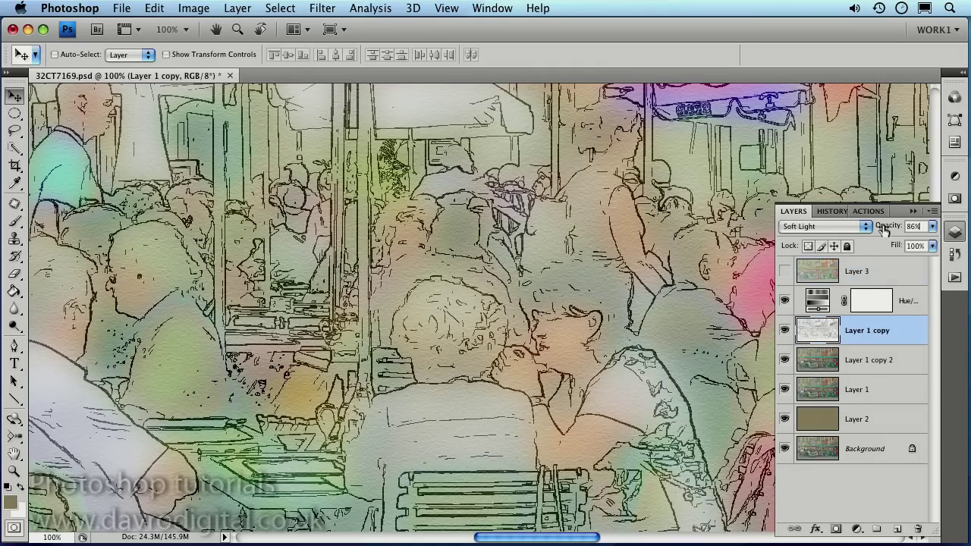
drag(895, 227, 886, 229)
drag(558, 397, 279, 345)
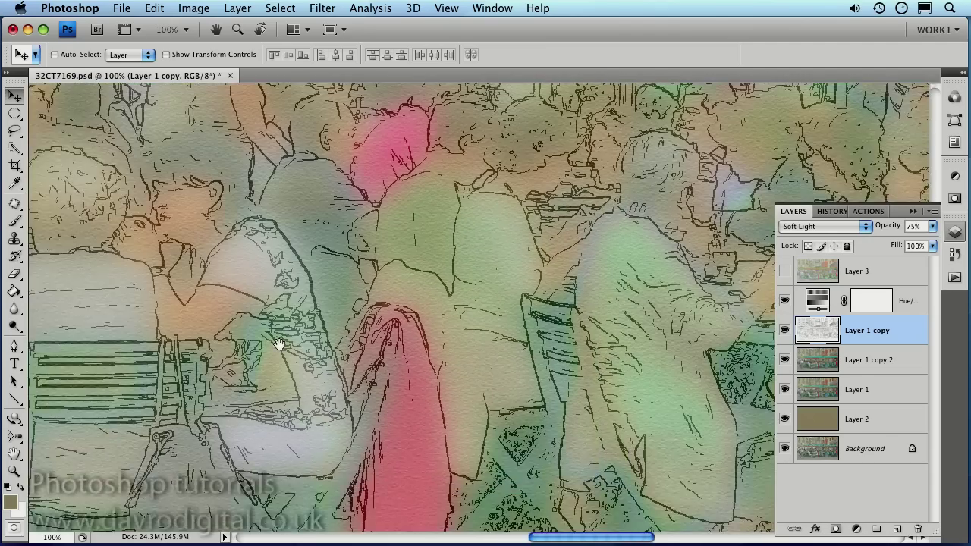
drag(357, 378, 361, 419)
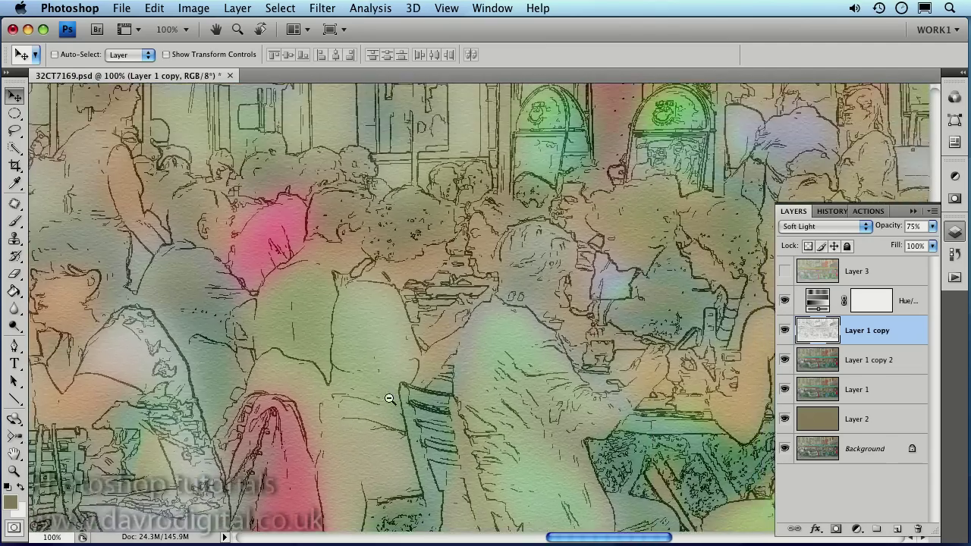
Zoom back out to the whole image and hide the Hue/Saturation adjustment.
alt+click(389, 398)
alt+click(389, 398)
alt+click(389, 398)
alt+click(389, 398)
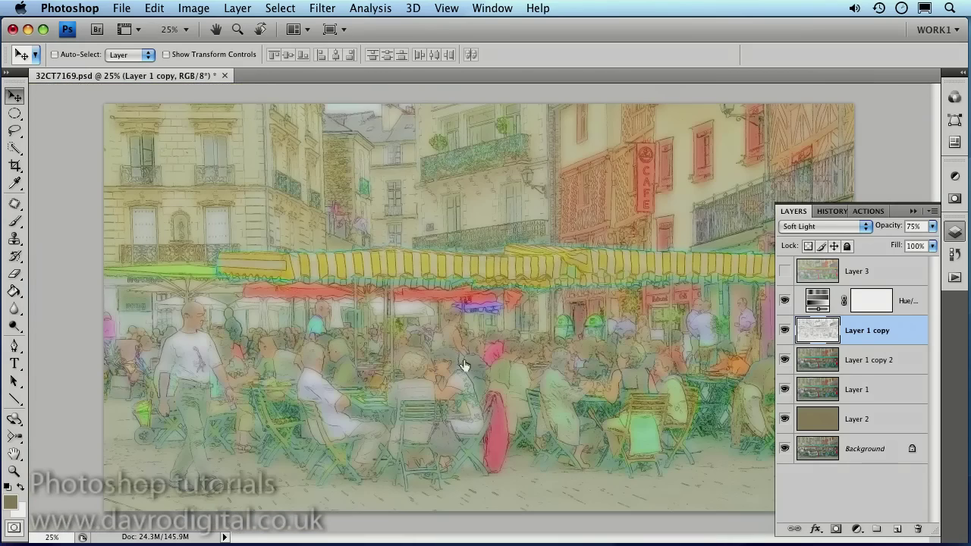
click(786, 302)
click(785, 301)
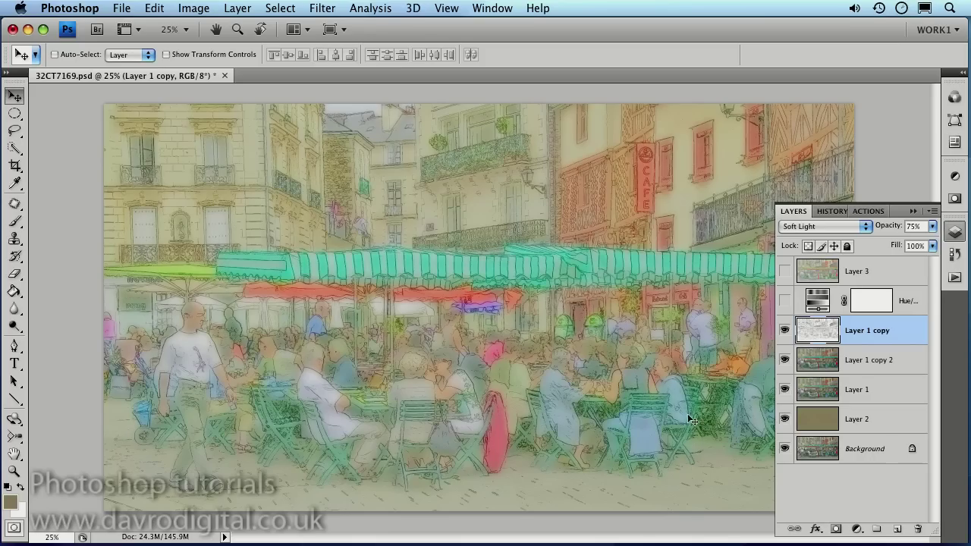